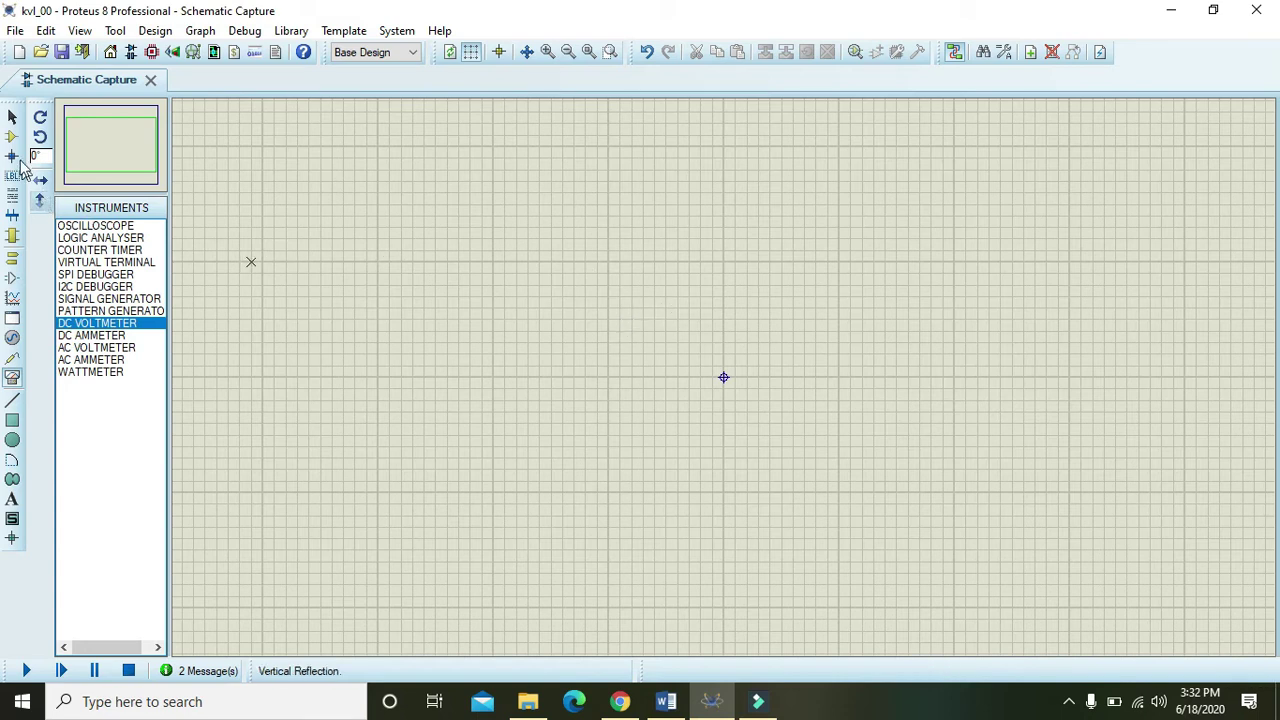
# Search 'resis', filter to 0.6W Metal Film, and add the 120R MINRES120R resistor to the parts list.
pyautogui.click(13, 137)
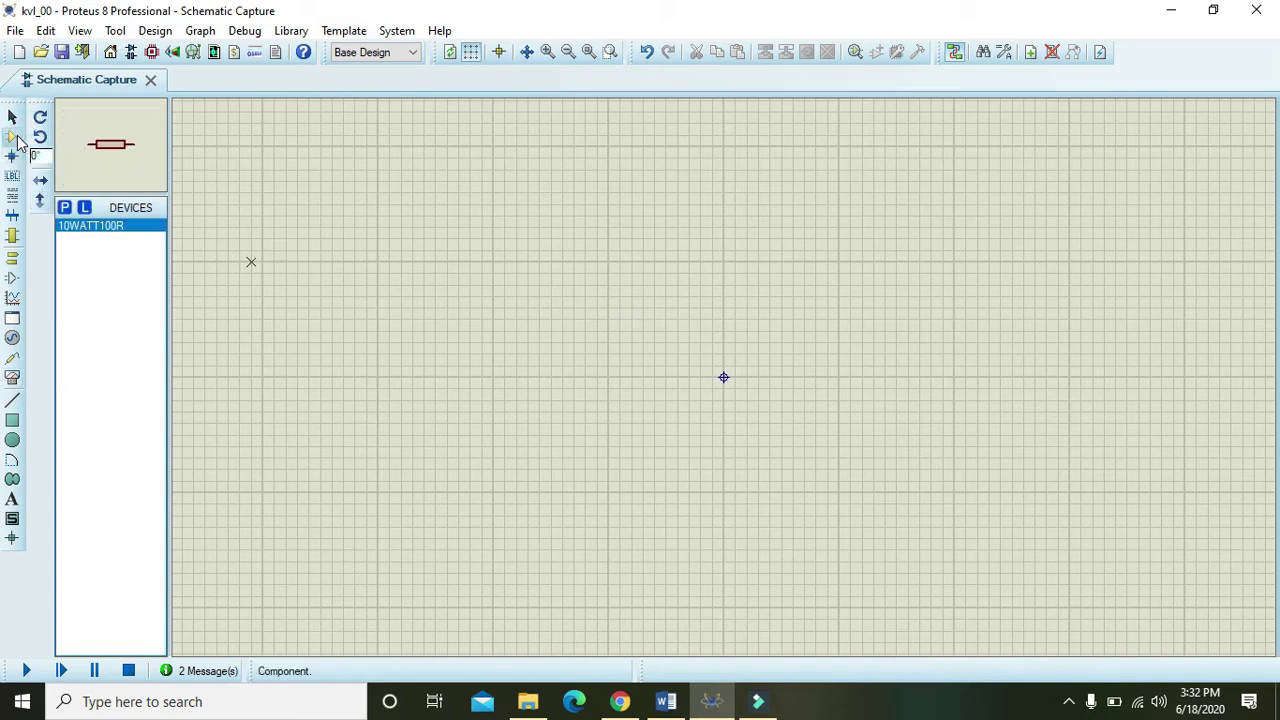
pyautogui.click(64, 207)
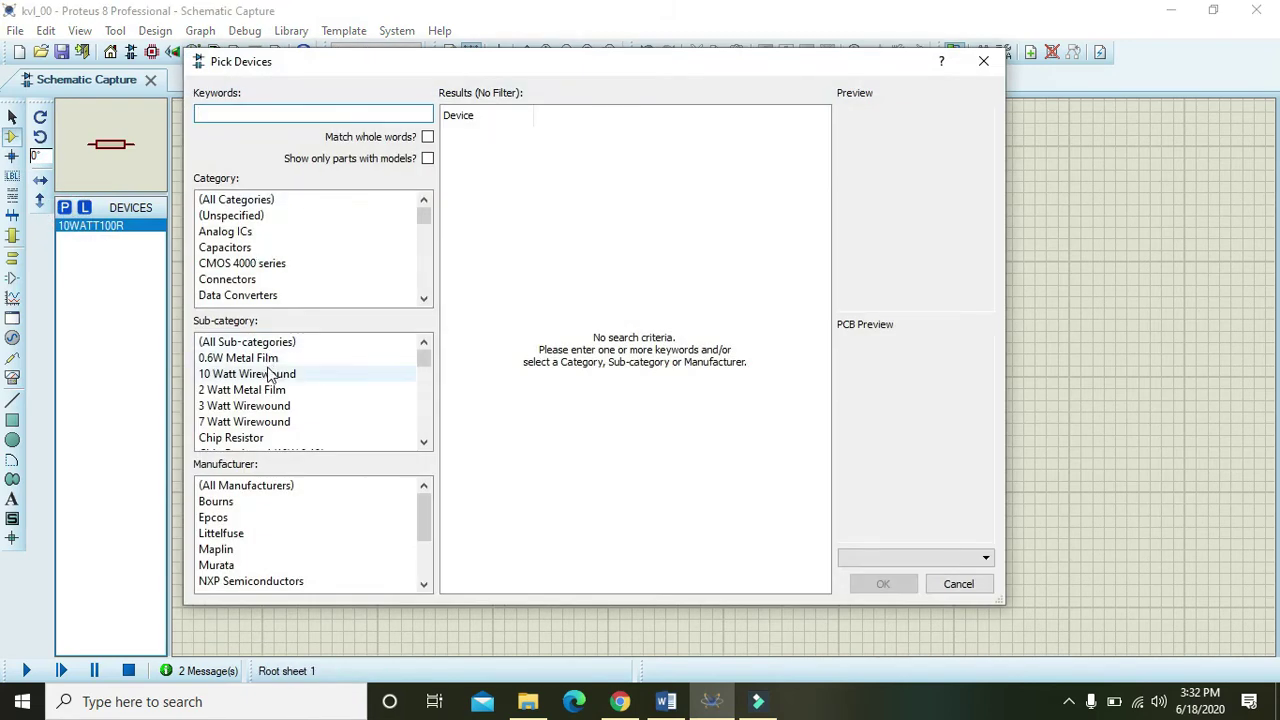
pyautogui.click(241, 114)
pyautogui.write('r')
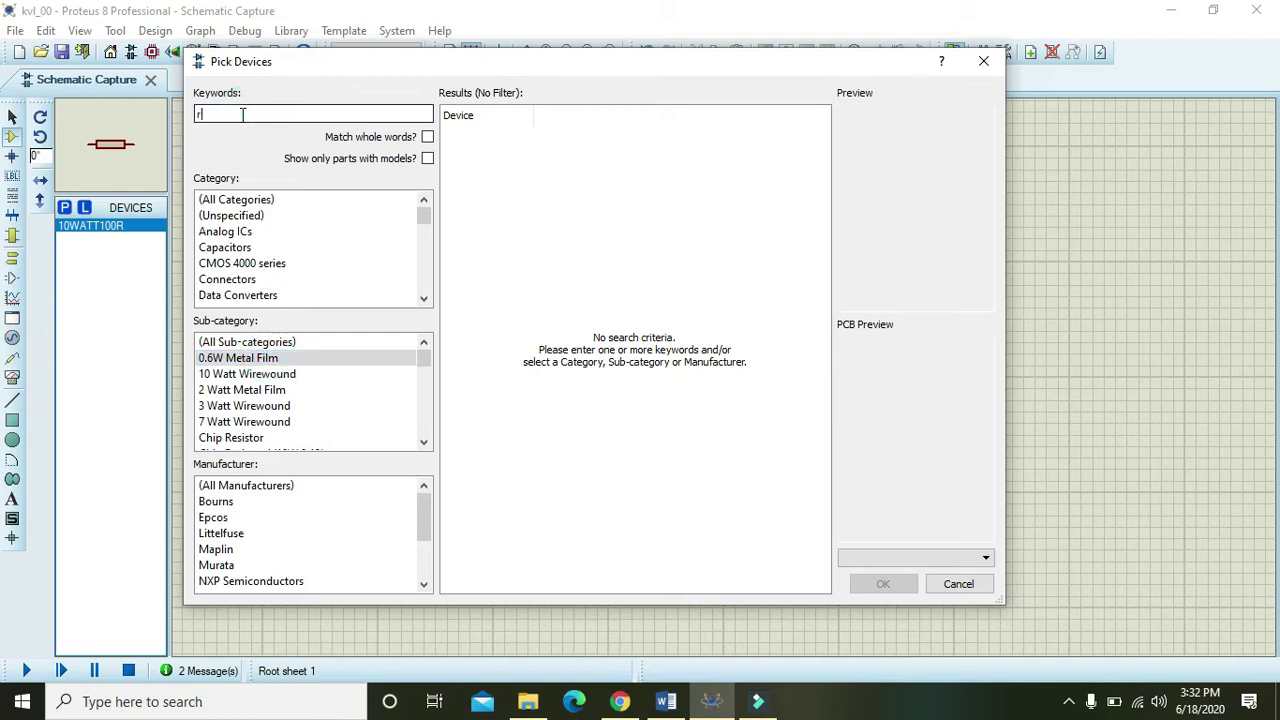
pyautogui.write('esisotrs')
pyautogui.press('BackSpace')
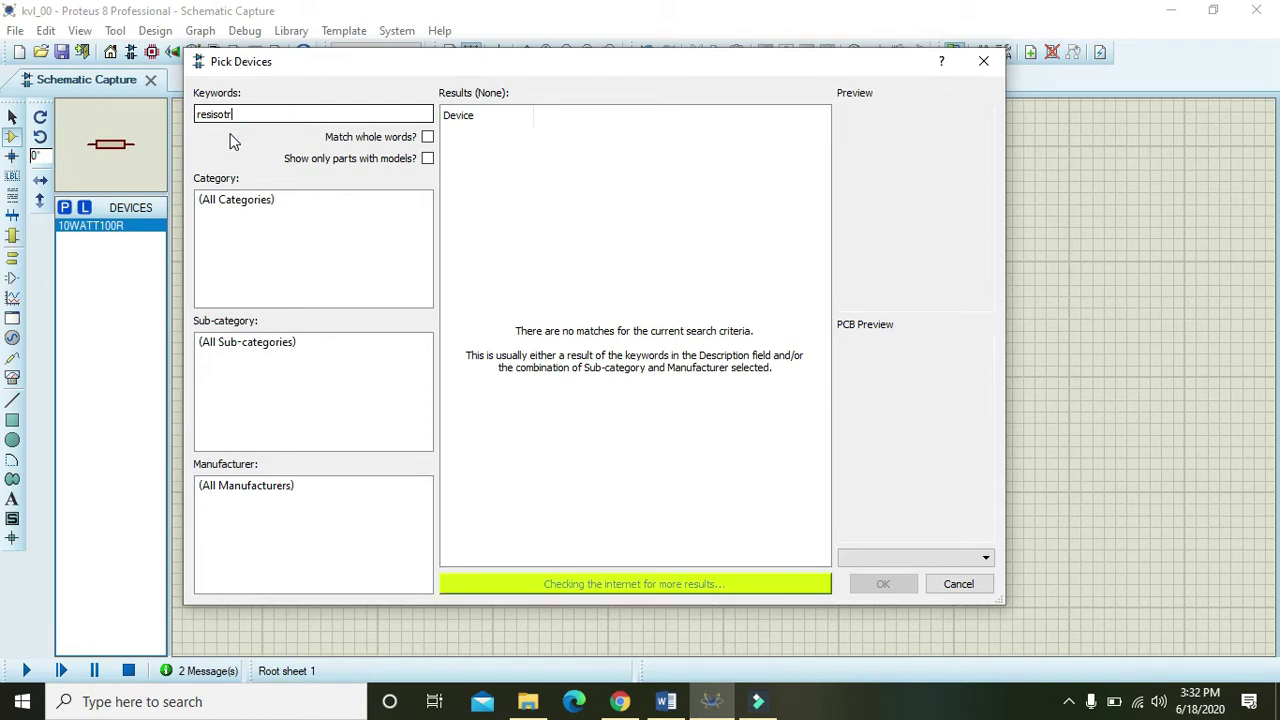
pyautogui.press('BackSpace')
pyautogui.press('BackSpace')
pyautogui.press('BackSpace')
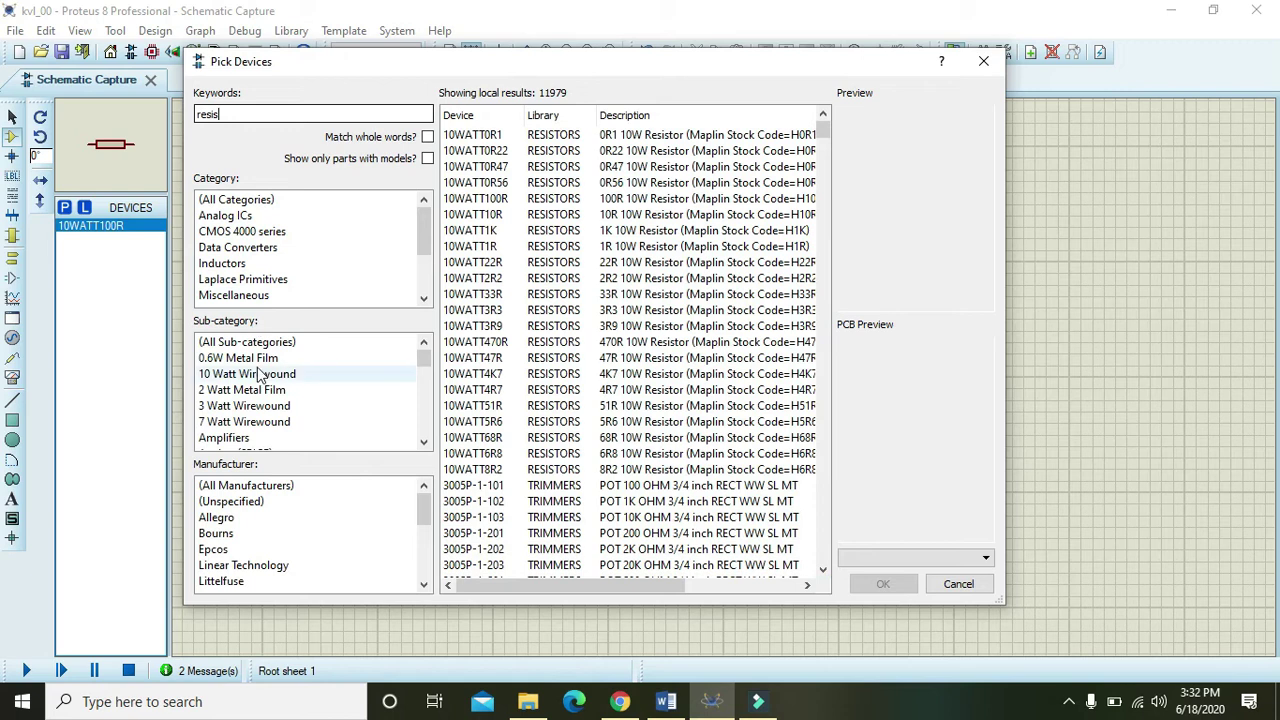
pyautogui.click(255, 358)
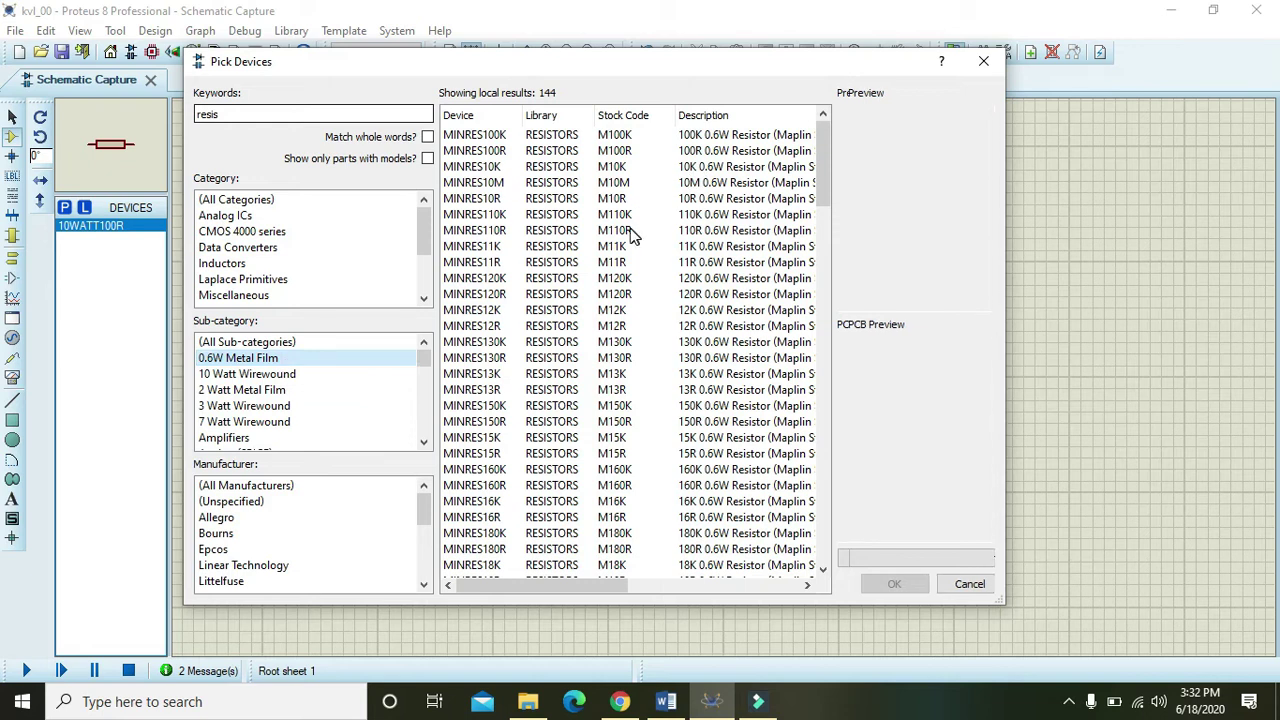
pyautogui.click(615, 298)
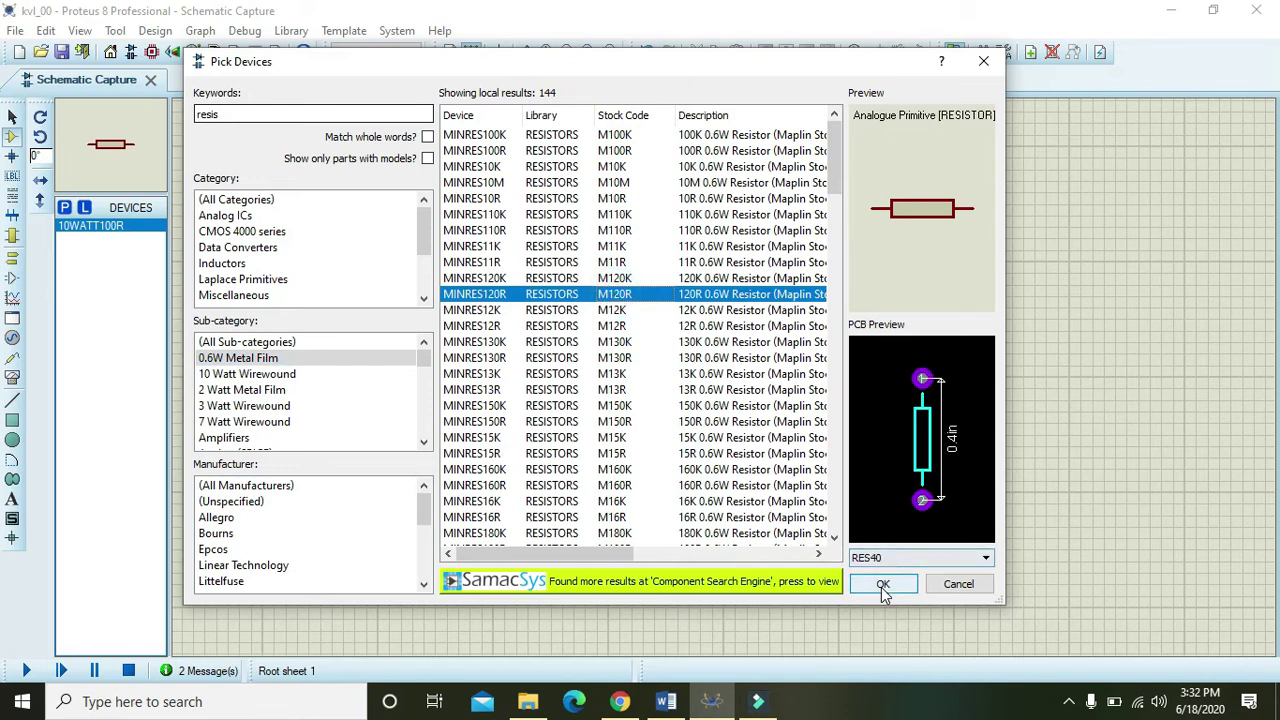
pyautogui.click(883, 585)
# Place resistors R1, R2 and R3 in a horizontal row on the zoomed-in sheet.
pyautogui.click(605, 312)
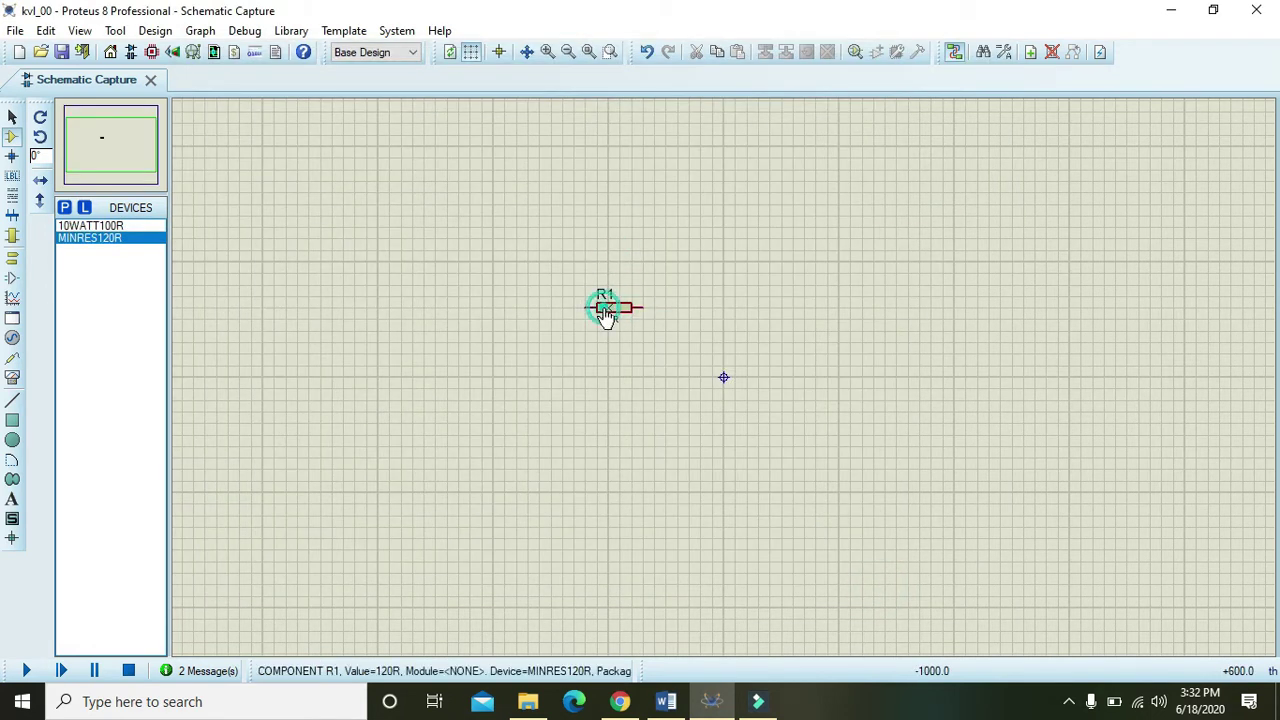
pyautogui.click(549, 52)
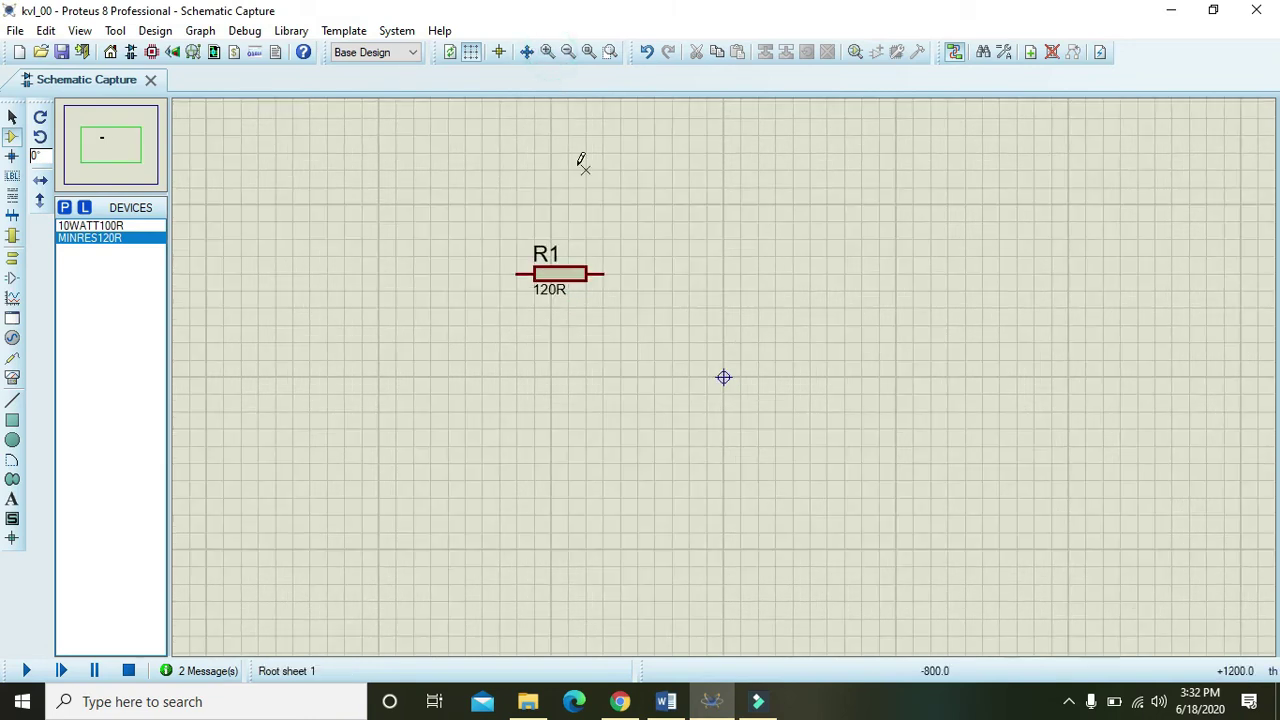
pyautogui.moveTo(575, 276); pyautogui.dragTo(609, 311)
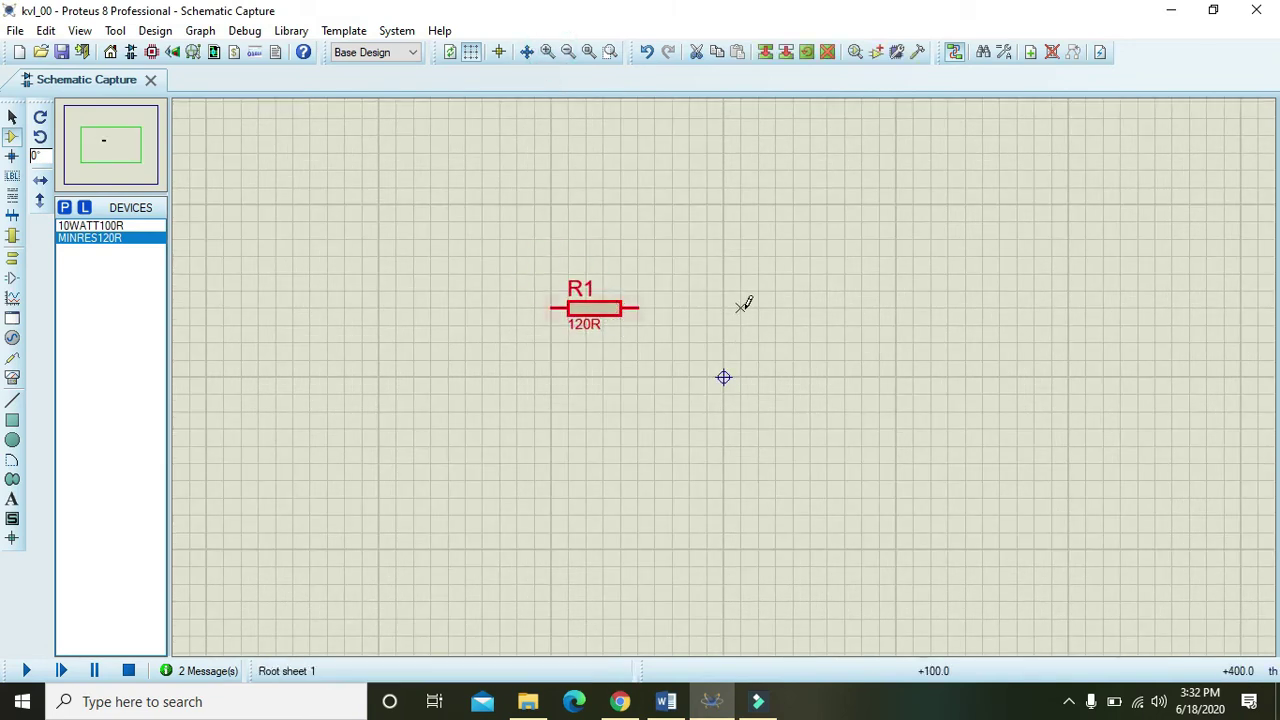
pyautogui.click(742, 306)
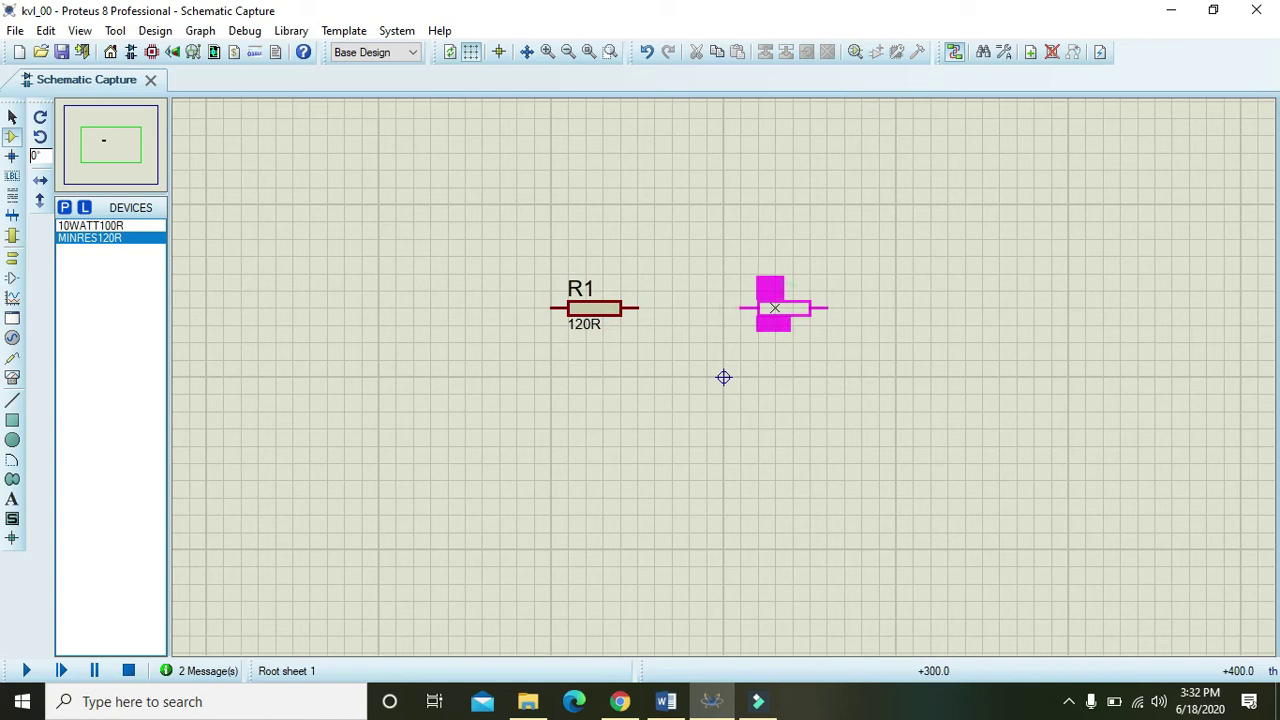
pyautogui.click(775, 308)
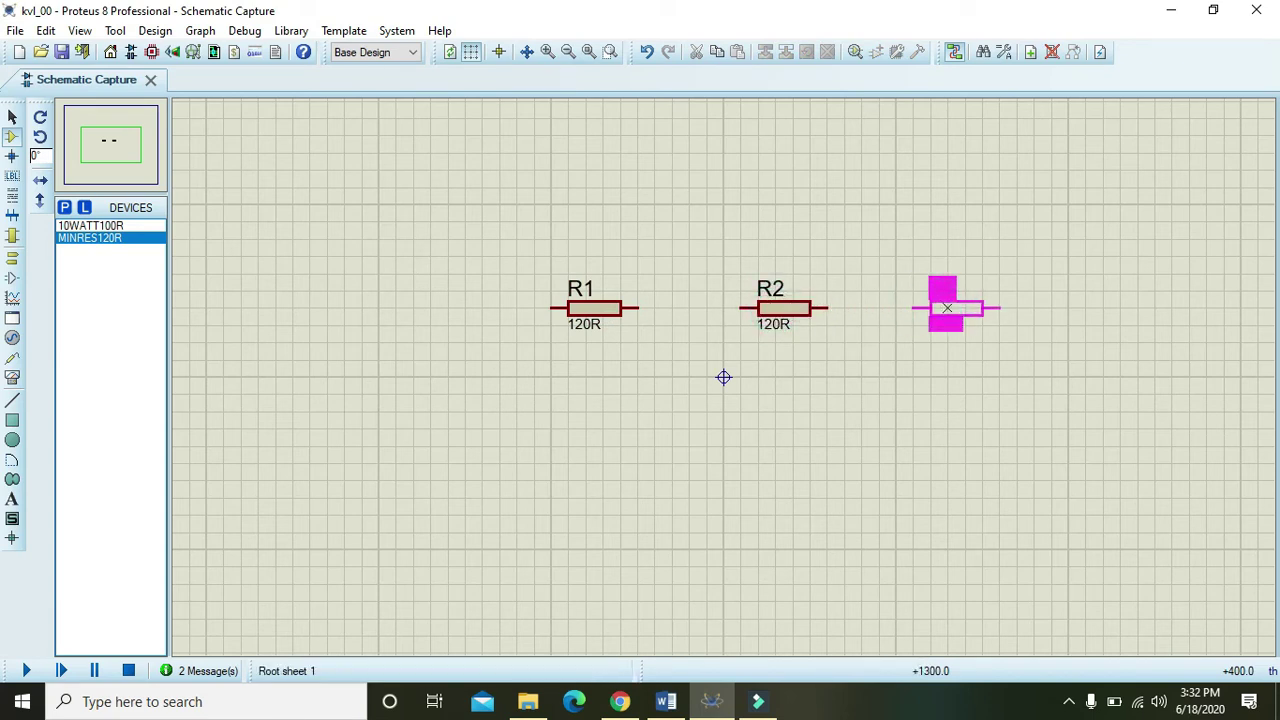
pyautogui.click(947, 308)
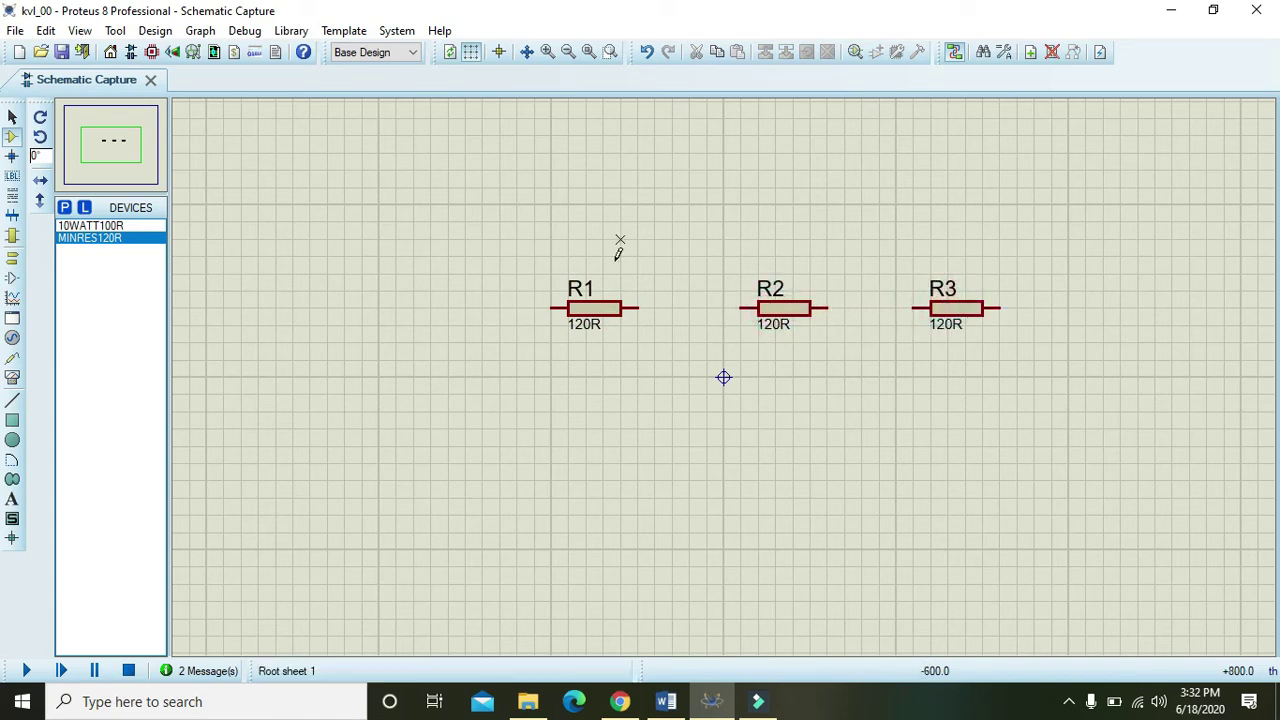
# Wire R1 to R2 and R2 to R3 in series.
pyautogui.click(637, 308)
pyautogui.click(739, 306)
pyautogui.click(826, 308)
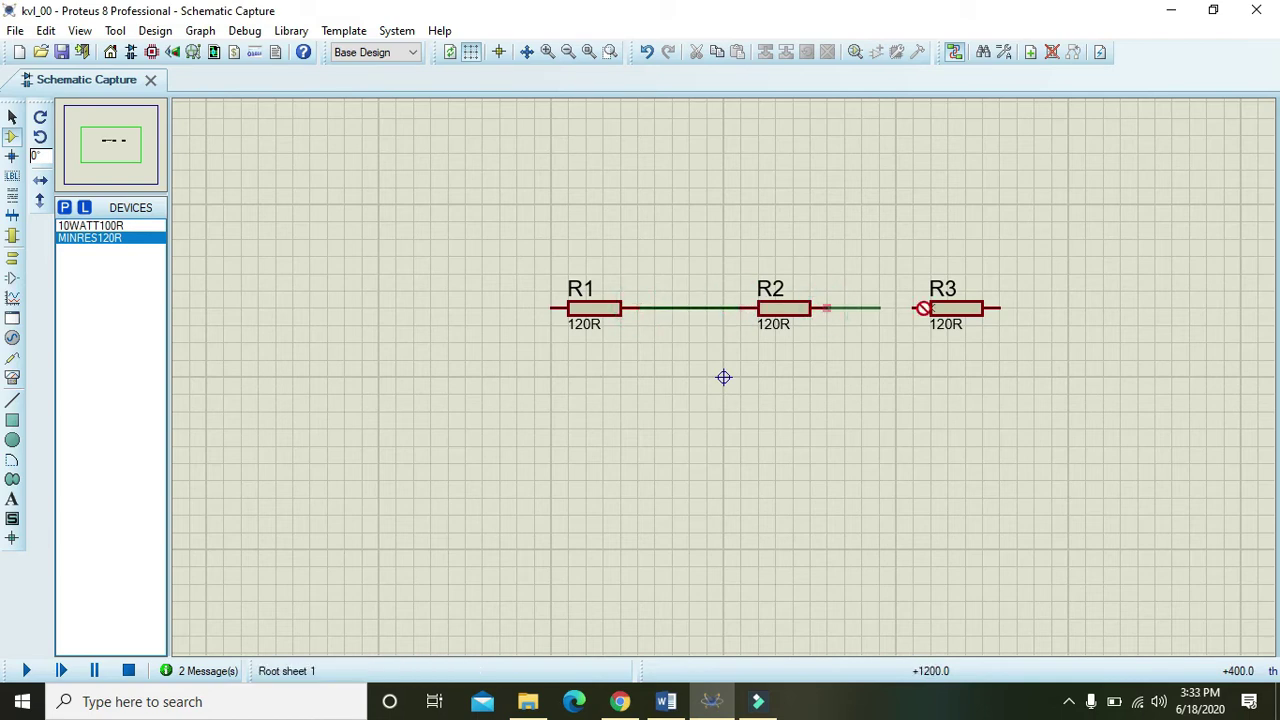
pyautogui.click(916, 308)
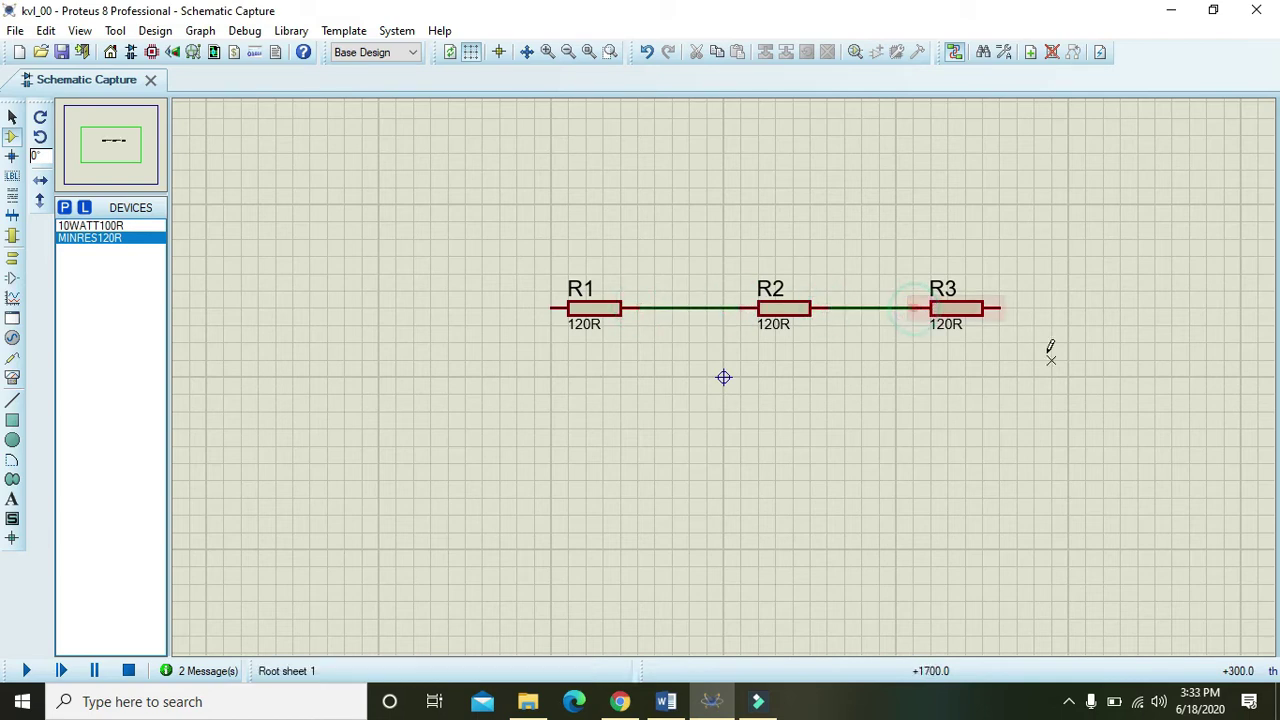
pyautogui.click(593, 317)
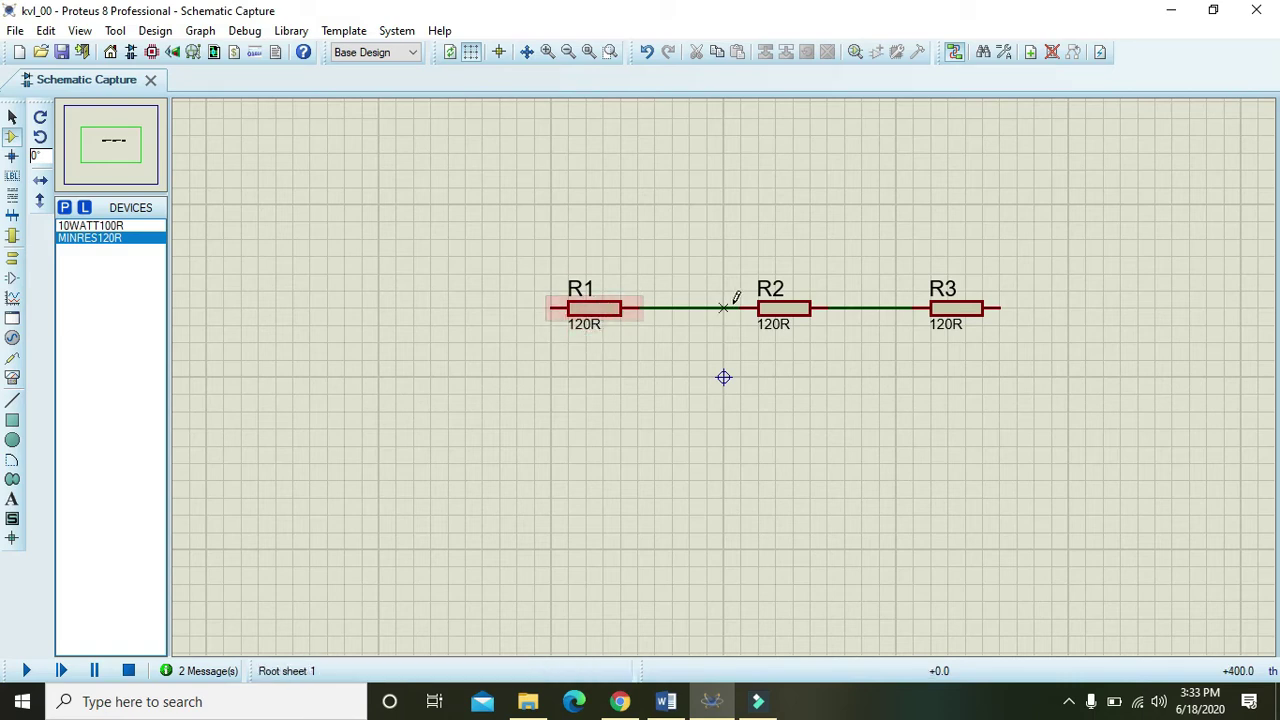
# Change R2's resistance to 100R.
pyautogui.click(792, 311)
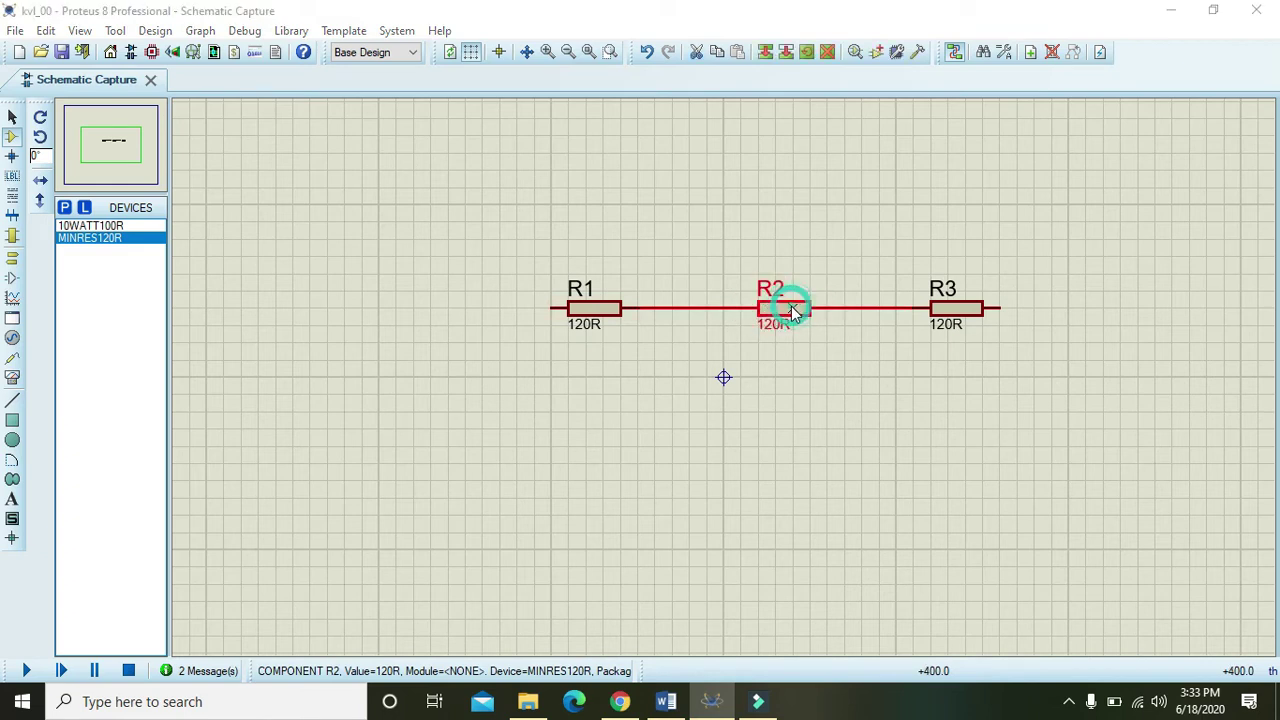
pyautogui.click(792, 311)
pyautogui.click(535, 225)
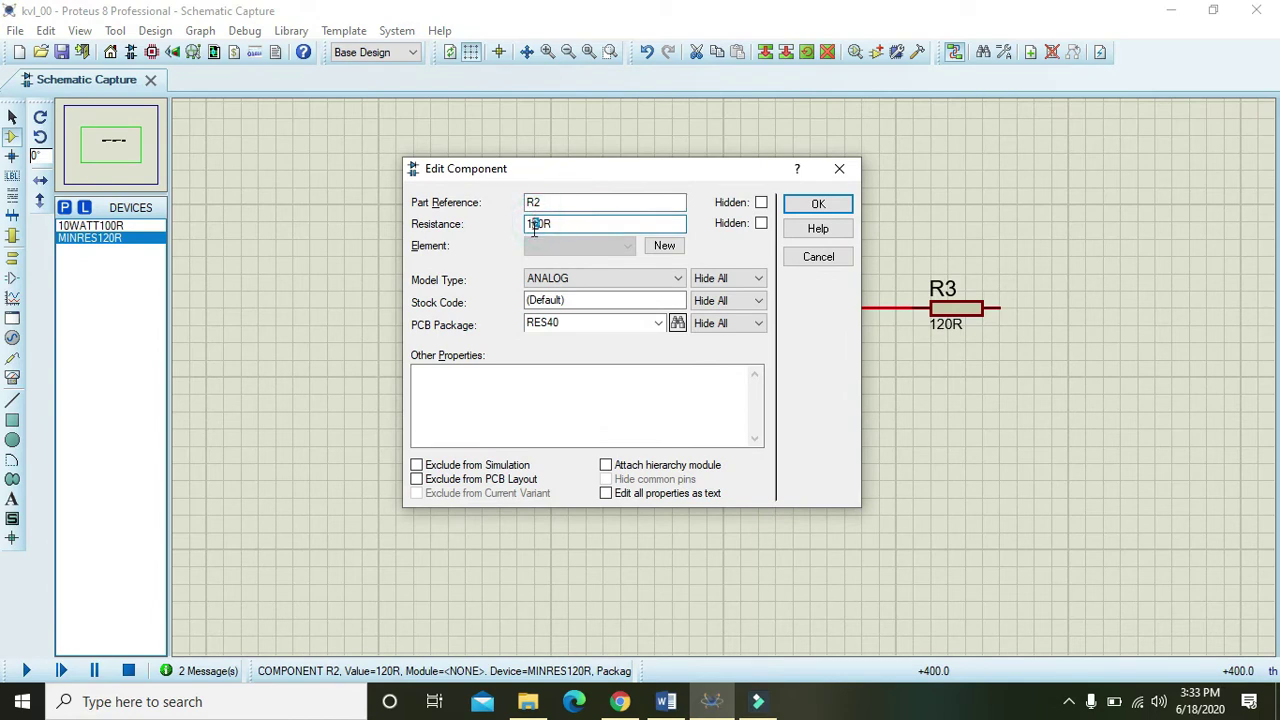
pyautogui.write('0')
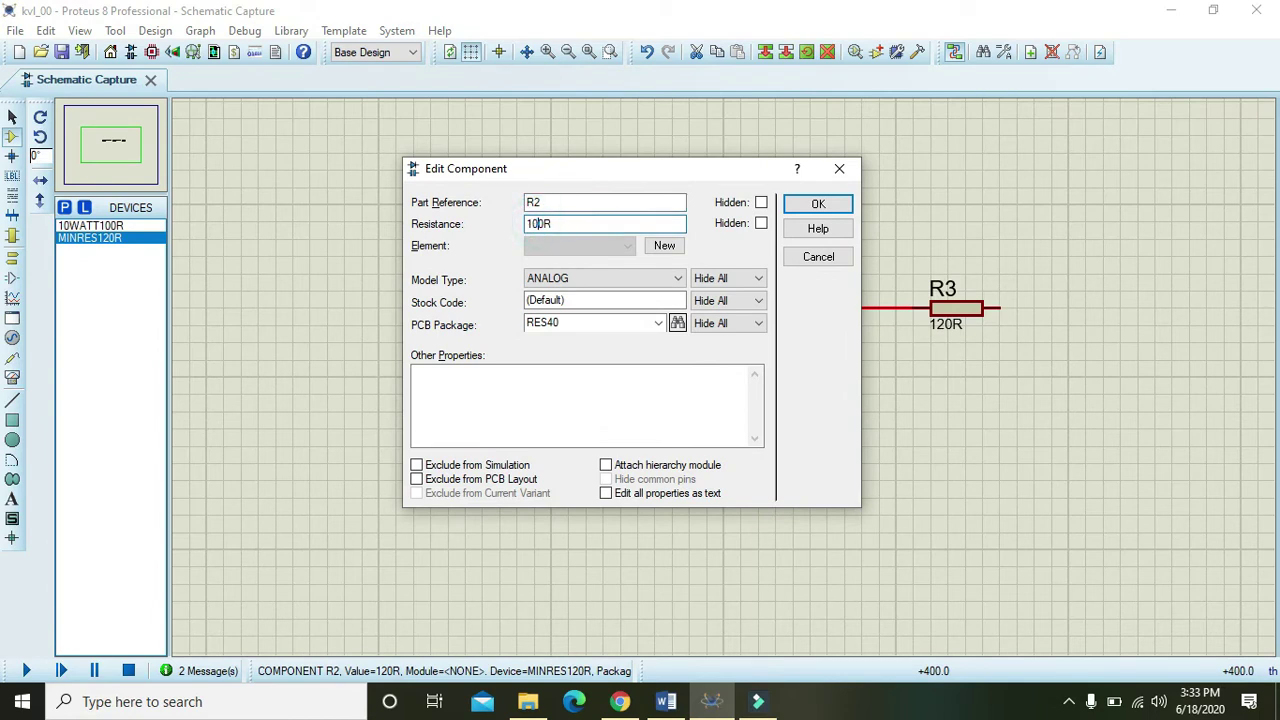
pyautogui.click(817, 203)
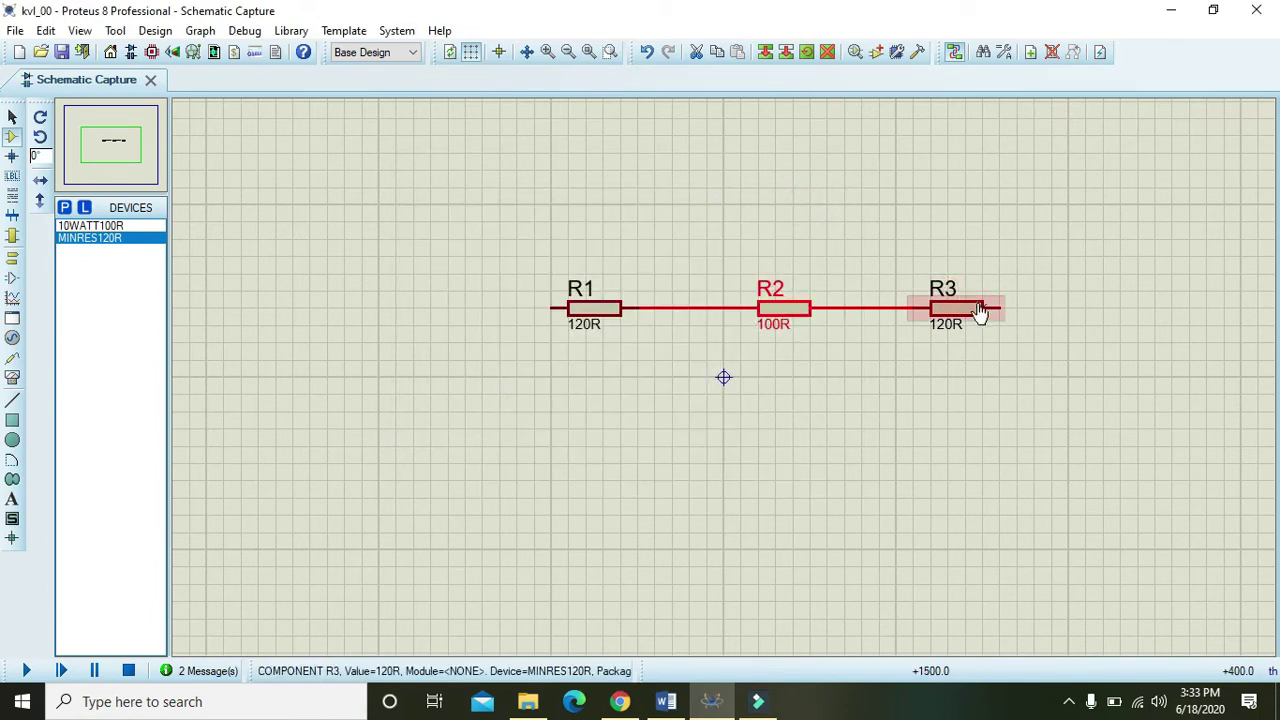
# Change R3's resistance to 70R and nudge it one grid step right.
pyautogui.doubleClick(978, 309)
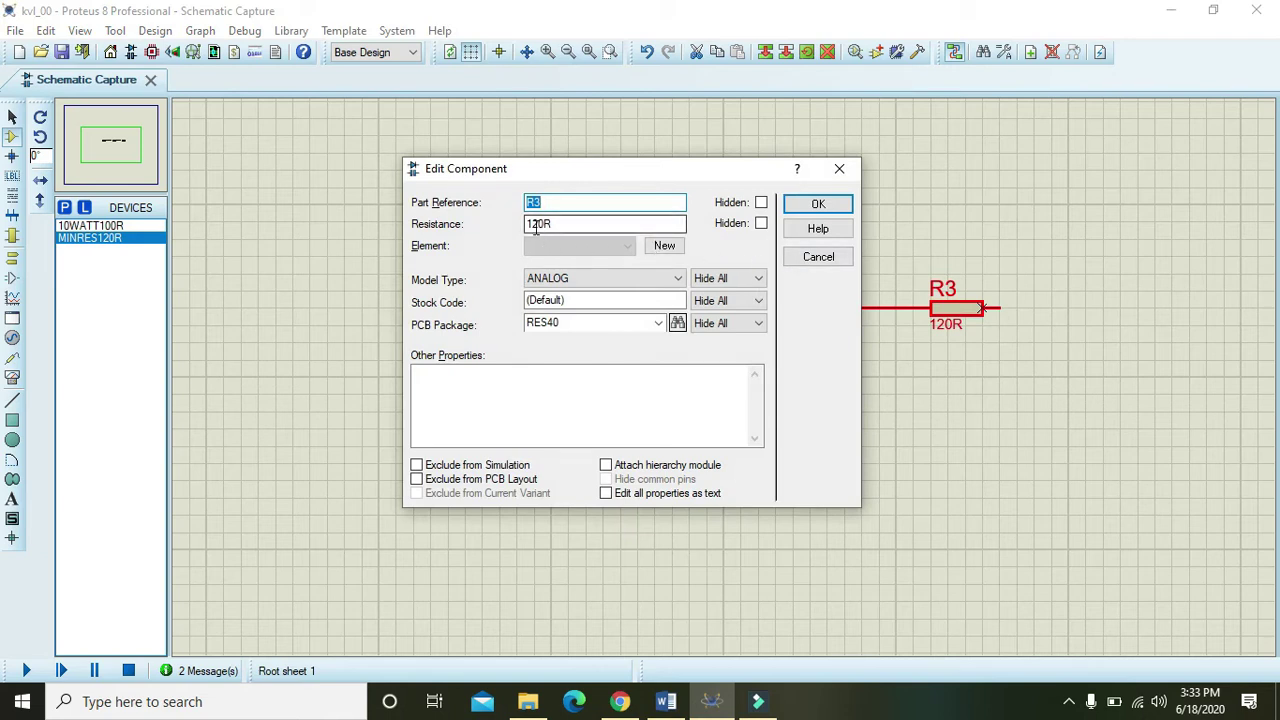
pyautogui.click(518, 226)
pyautogui.press('Delete')
pyautogui.press('Delete')
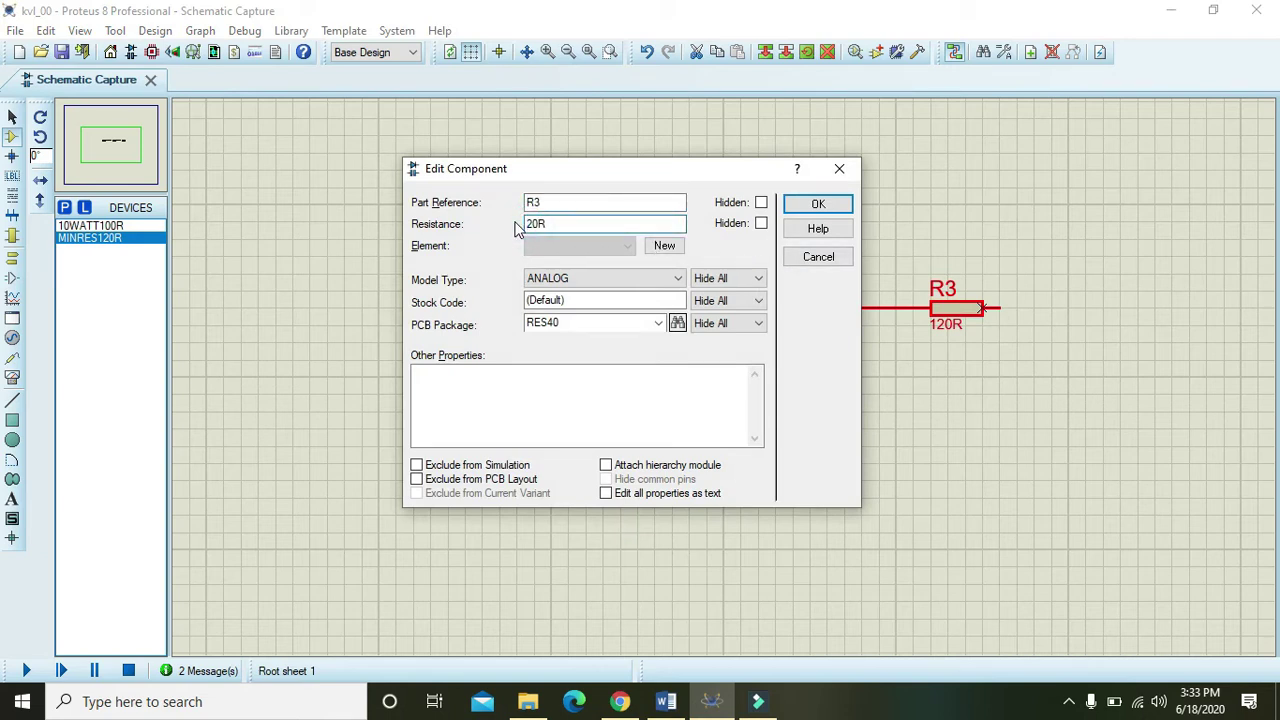
pyautogui.write('7')
pyautogui.click(816, 203)
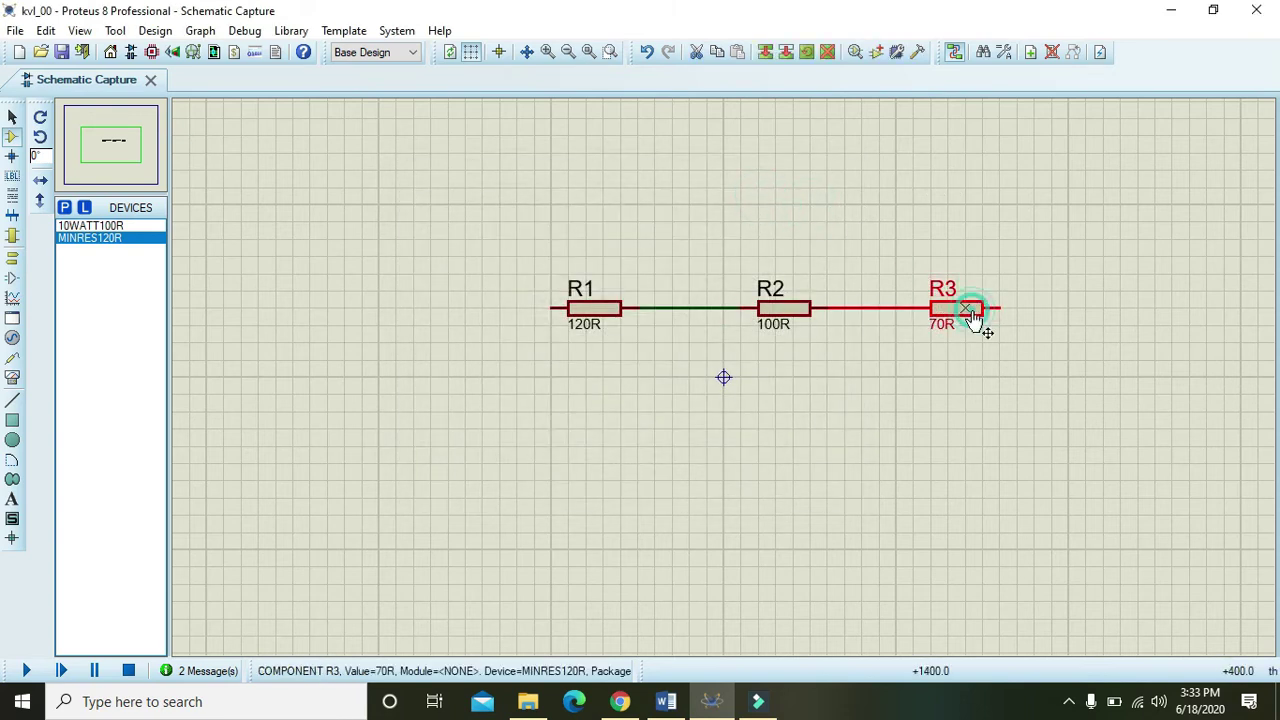
pyautogui.moveTo(975, 312); pyautogui.dragTo(989, 307)
pyautogui.click(845, 371)
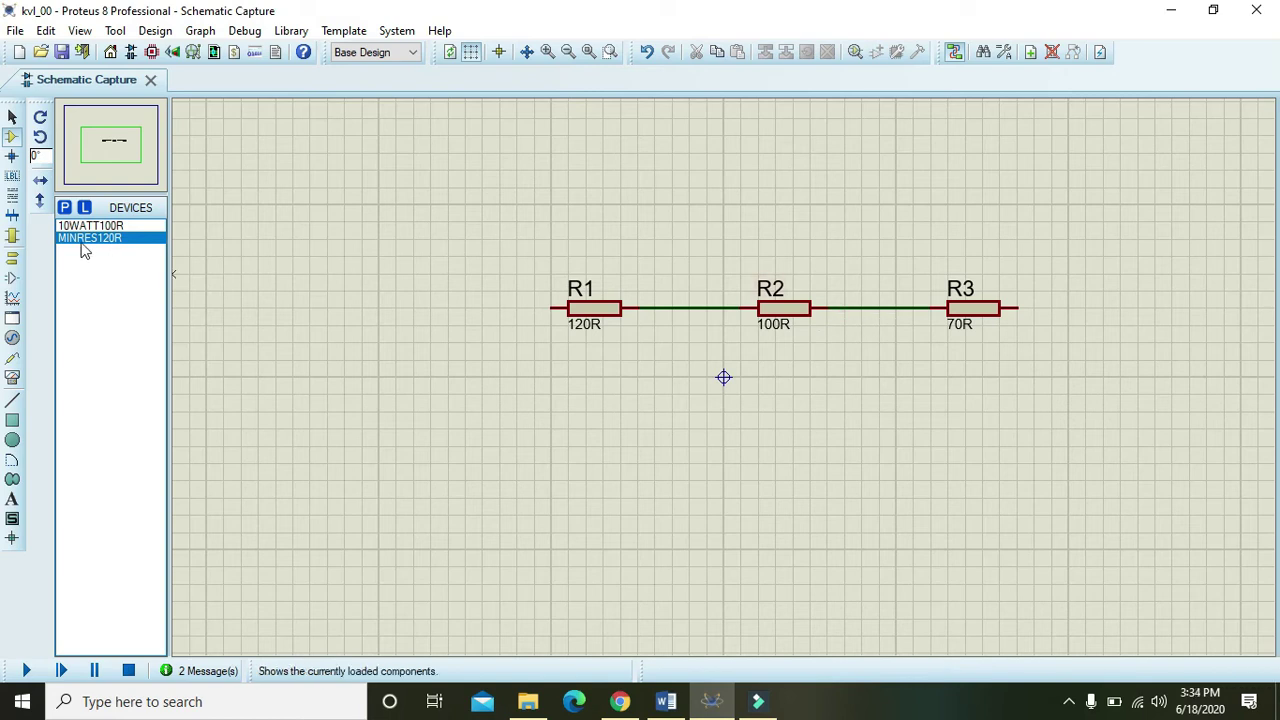
# Add a DC generator at R1's left end and set its voltage to 12 V.
pyautogui.click(12, 256)
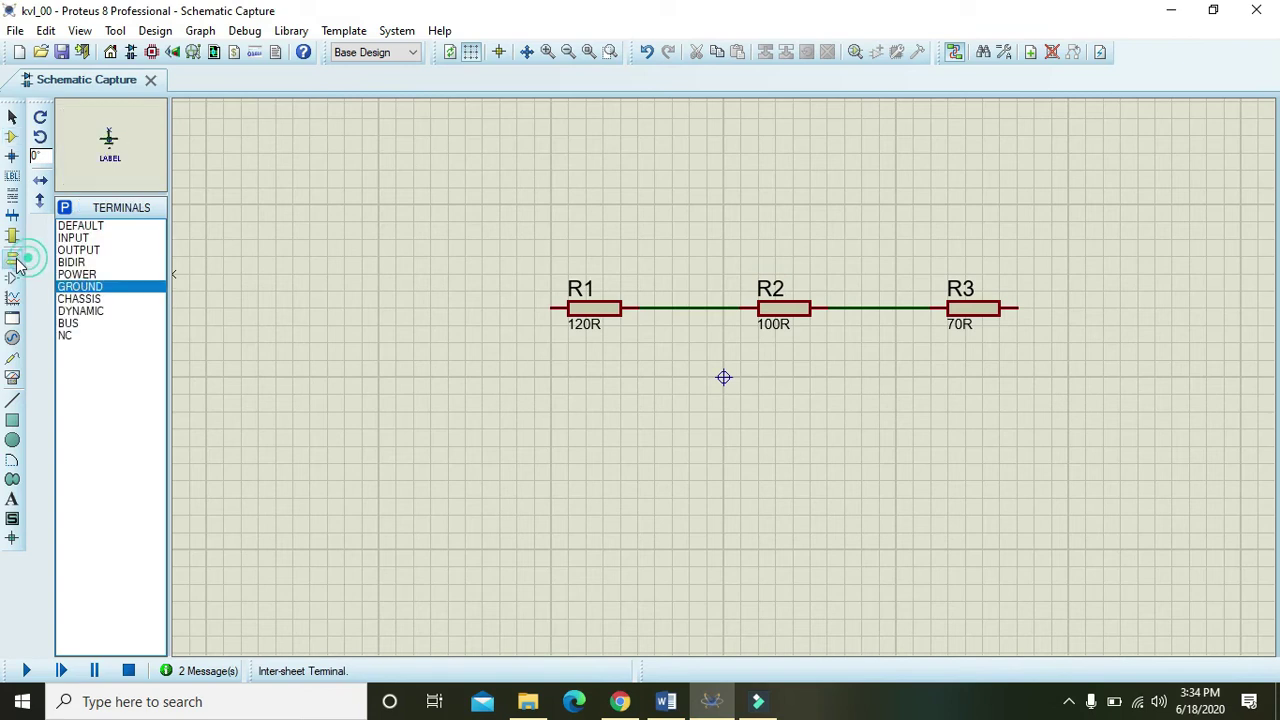
pyautogui.click(12, 338)
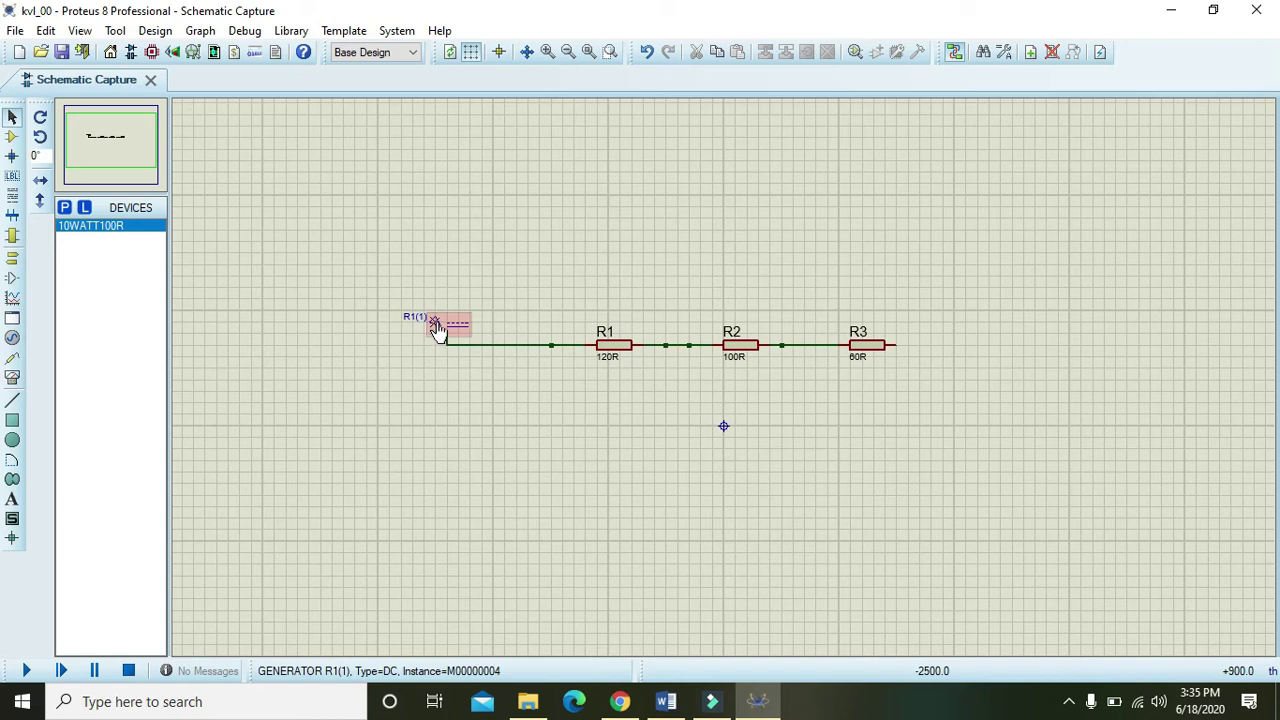
pyautogui.doubleClick(437, 328)
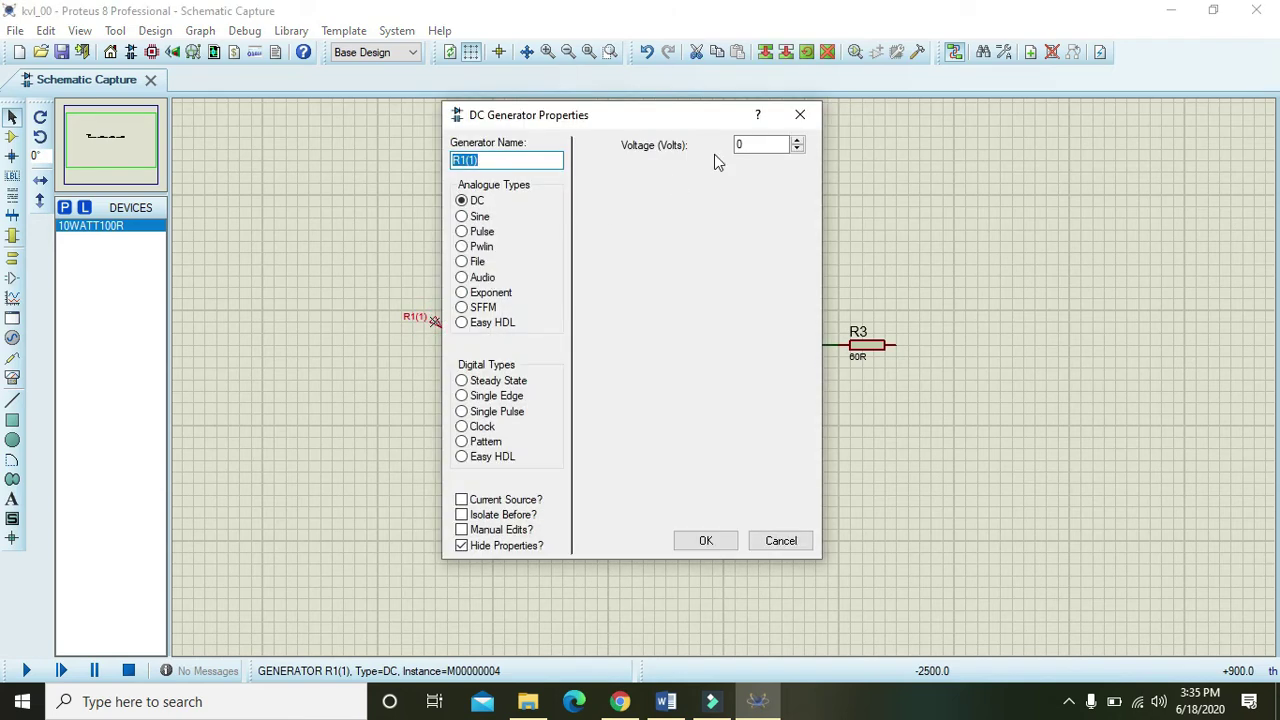
pyautogui.doubleClick(738, 145)
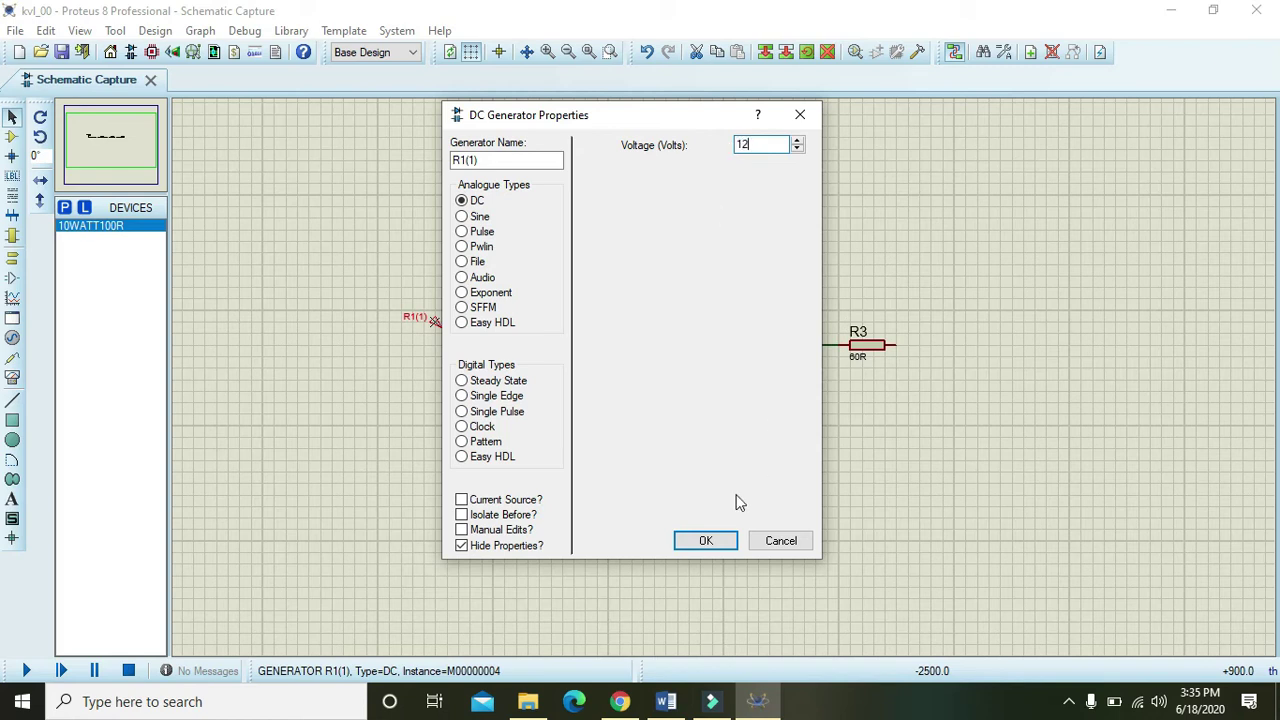
pyautogui.click(724, 540)
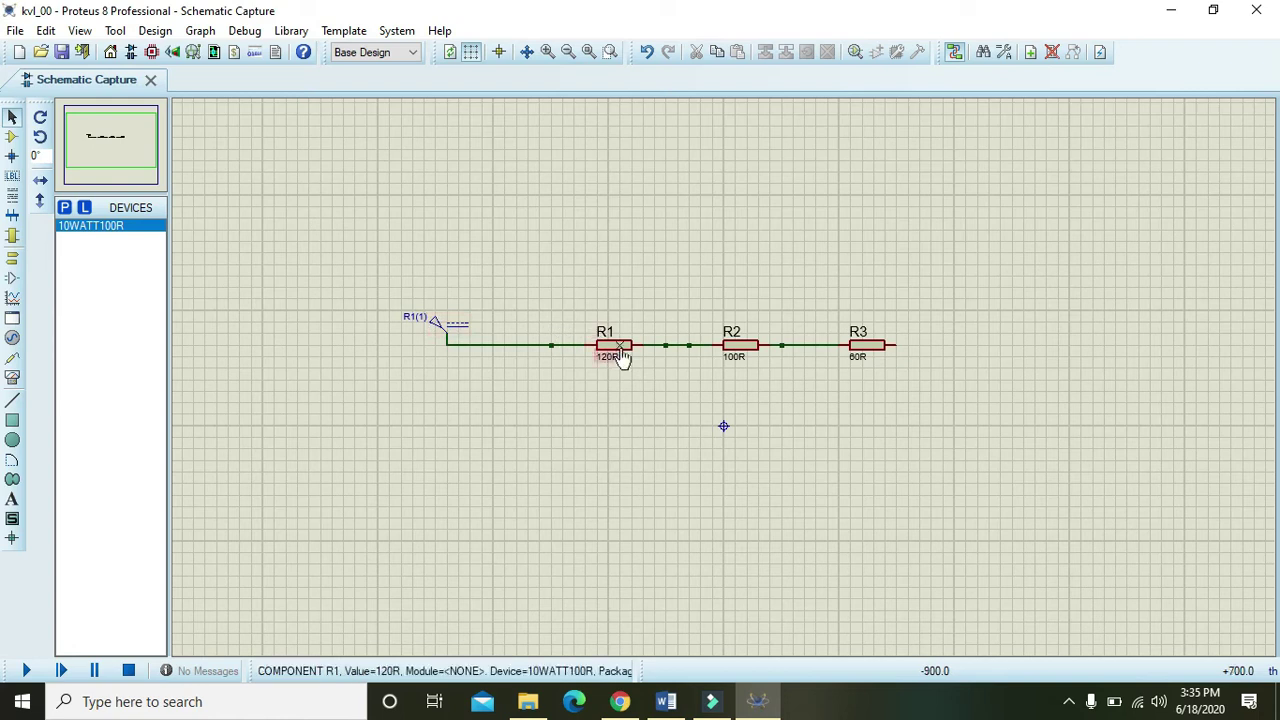
# Place a ground terminal below R3 and wire it to R3's right end.
pyautogui.click(16, 260)
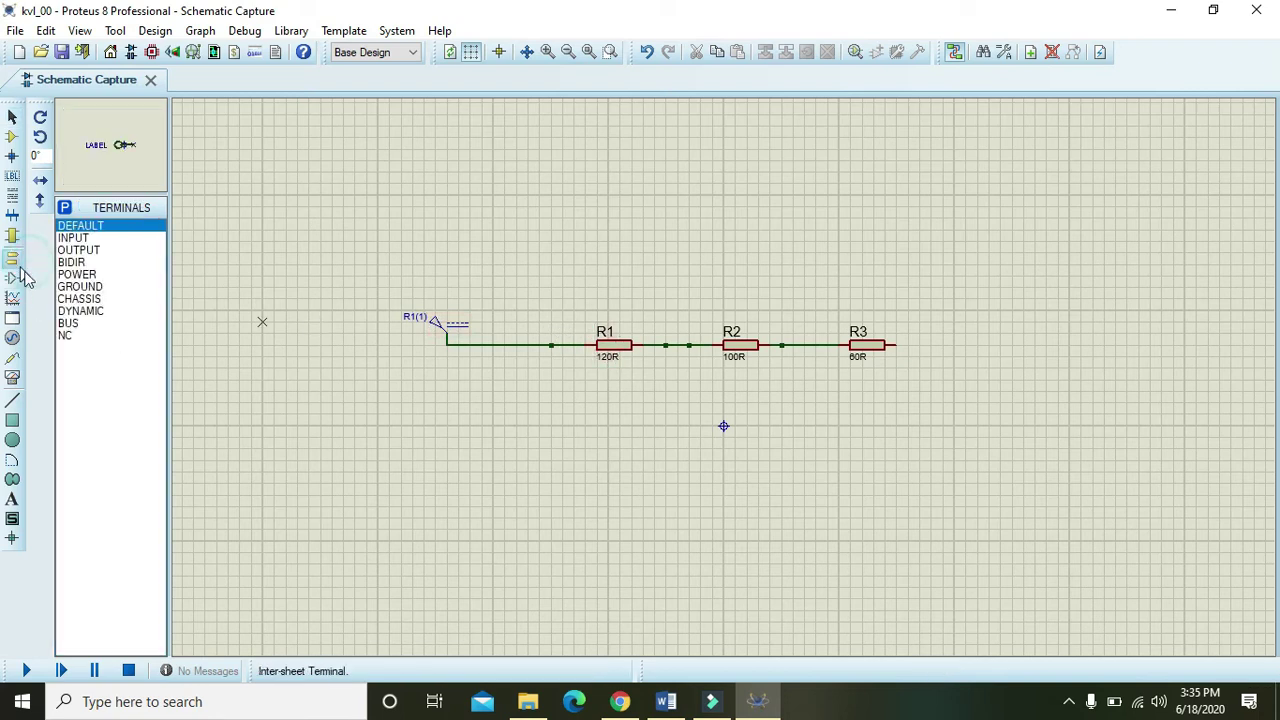
pyautogui.click(79, 286)
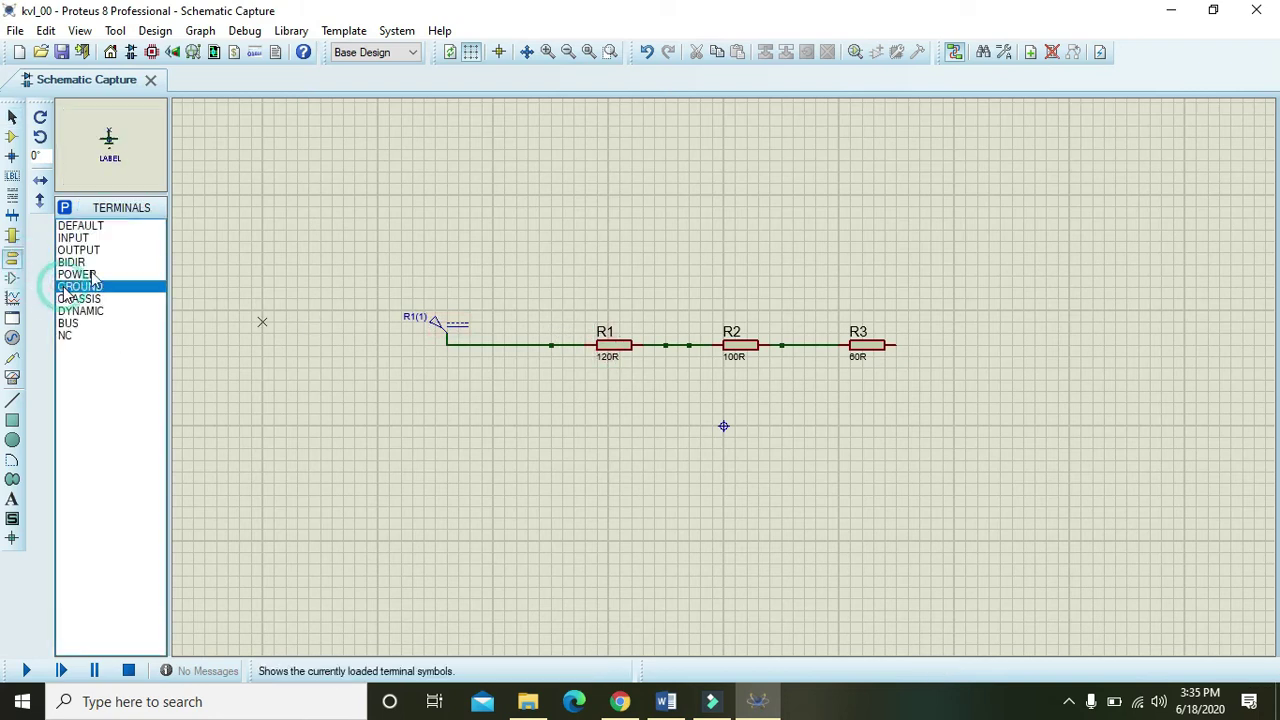
pyautogui.click(943, 412)
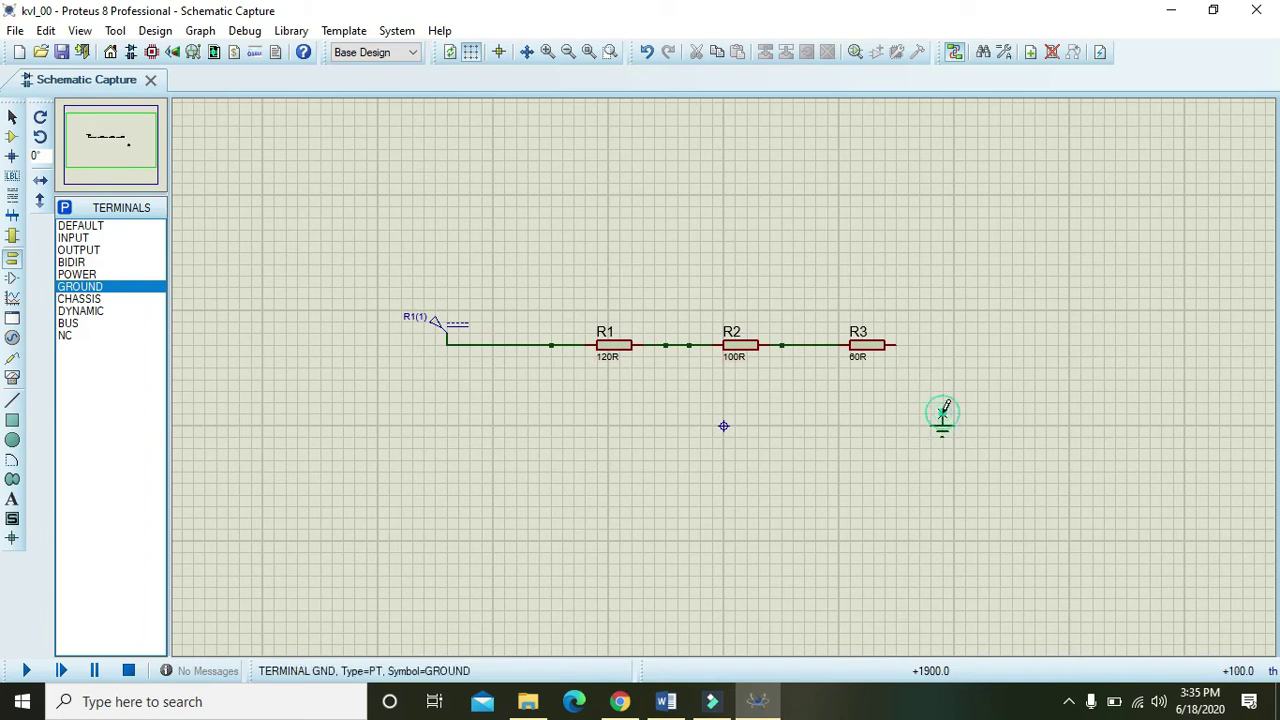
pyautogui.click(941, 413)
pyautogui.click(897, 345)
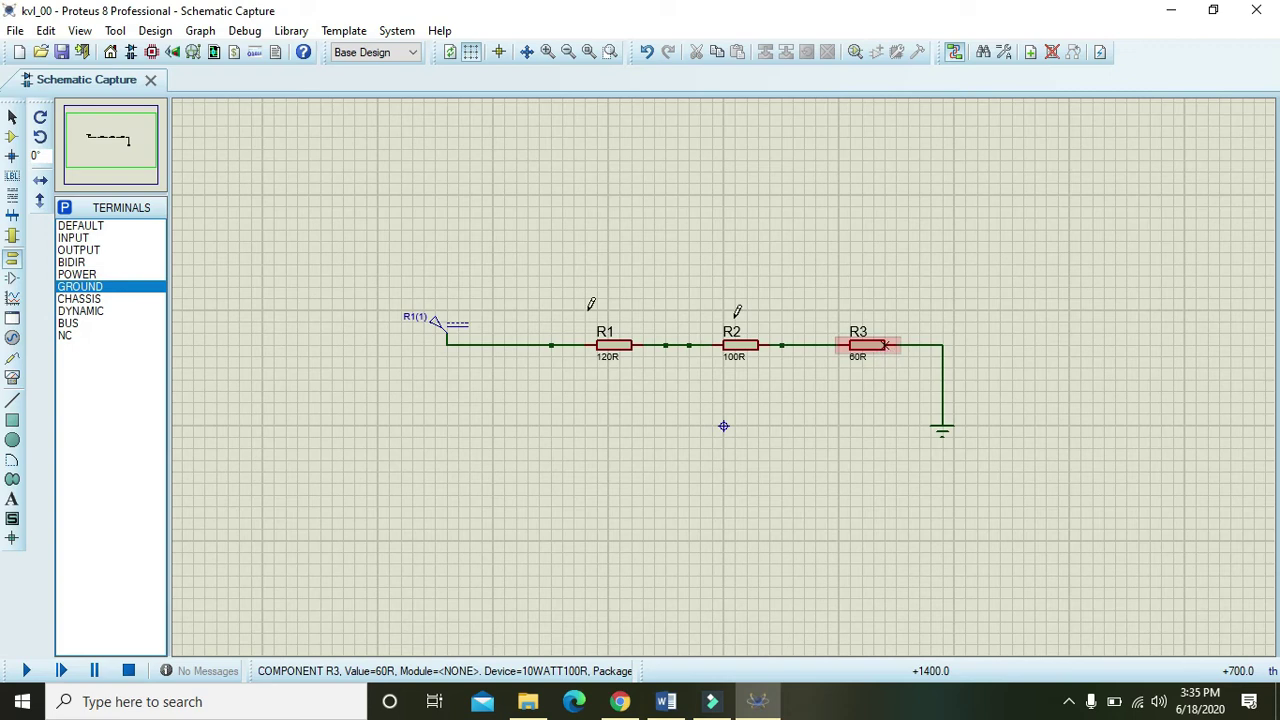
# Place three DC voltmeters above R1, R2 and R3.
pyautogui.click(12, 378)
pyautogui.click(80, 324)
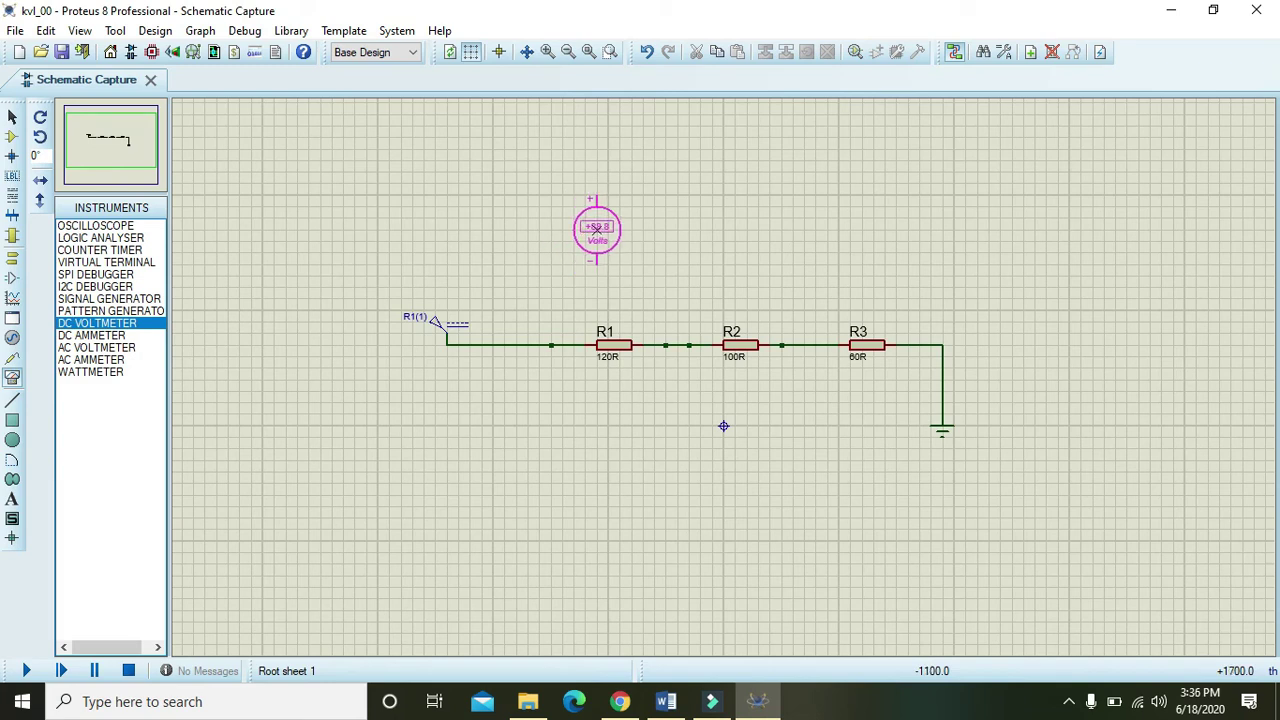
pyautogui.click(597, 229)
pyautogui.click(735, 229)
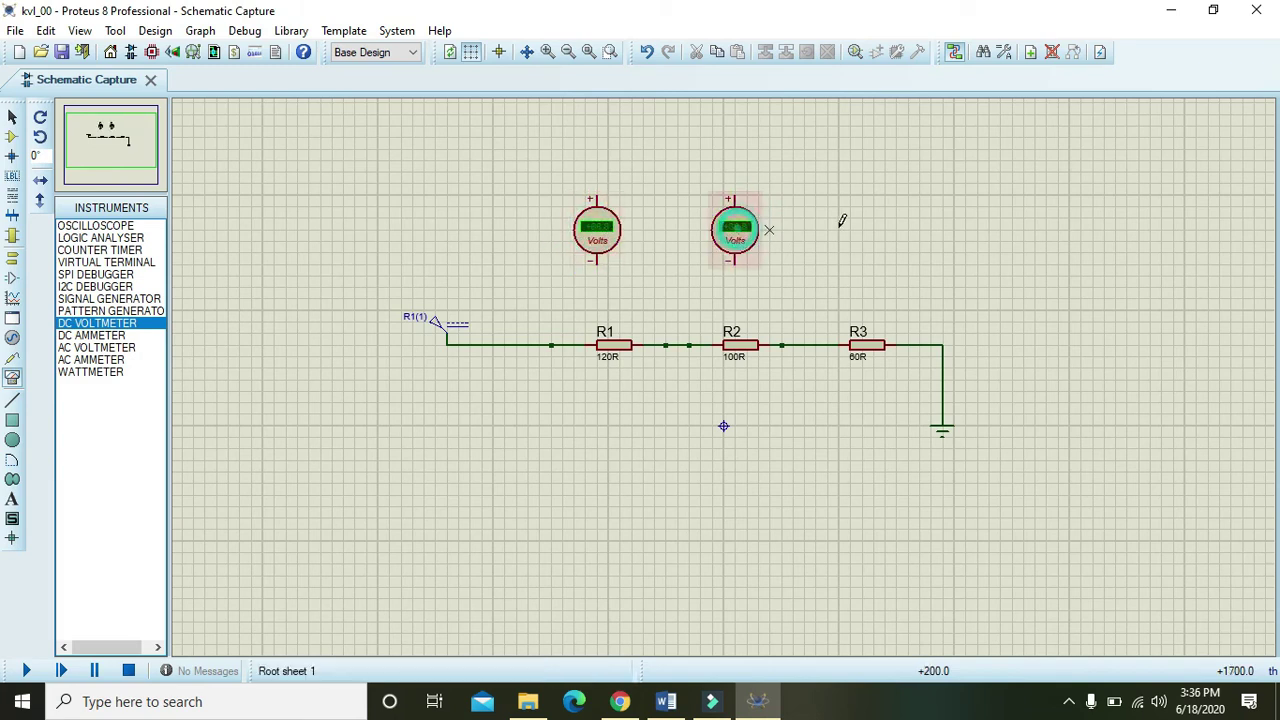
pyautogui.click(862, 230)
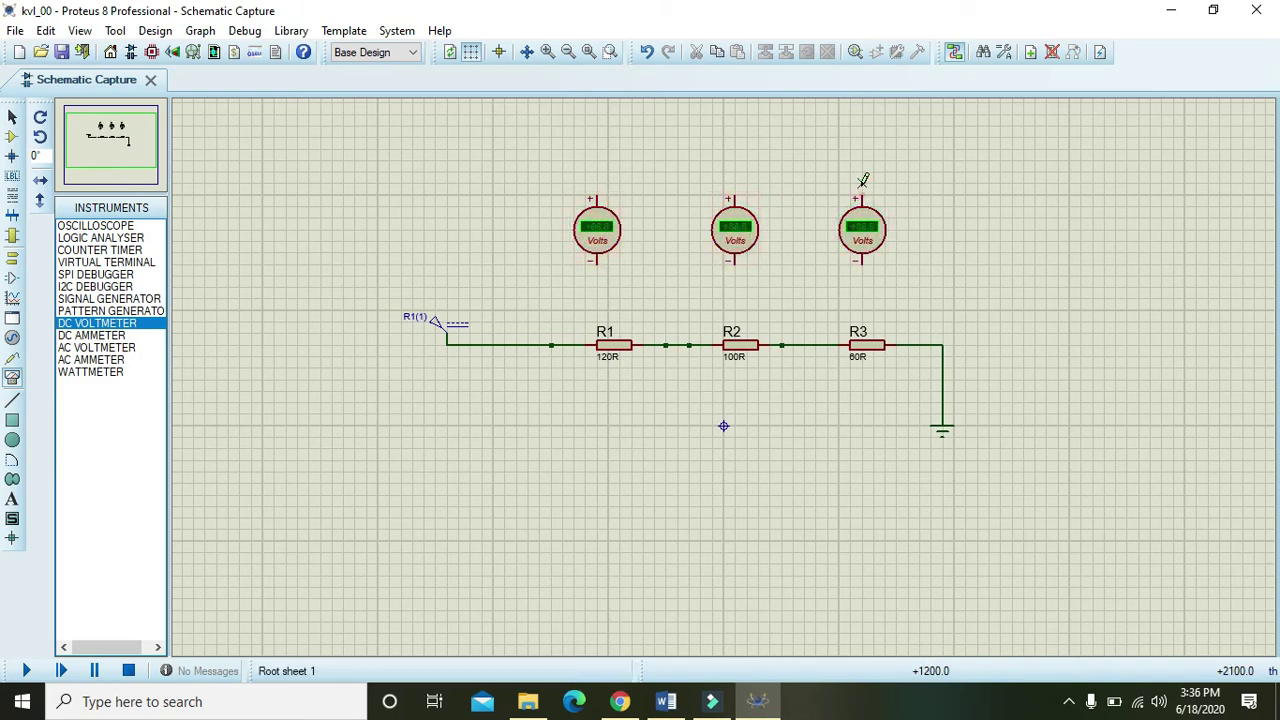
# Wire the third voltmeter's + and − pins across R3.
pyautogui.click(860, 197)
pyautogui.click(860, 172)
pyautogui.click(804, 172)
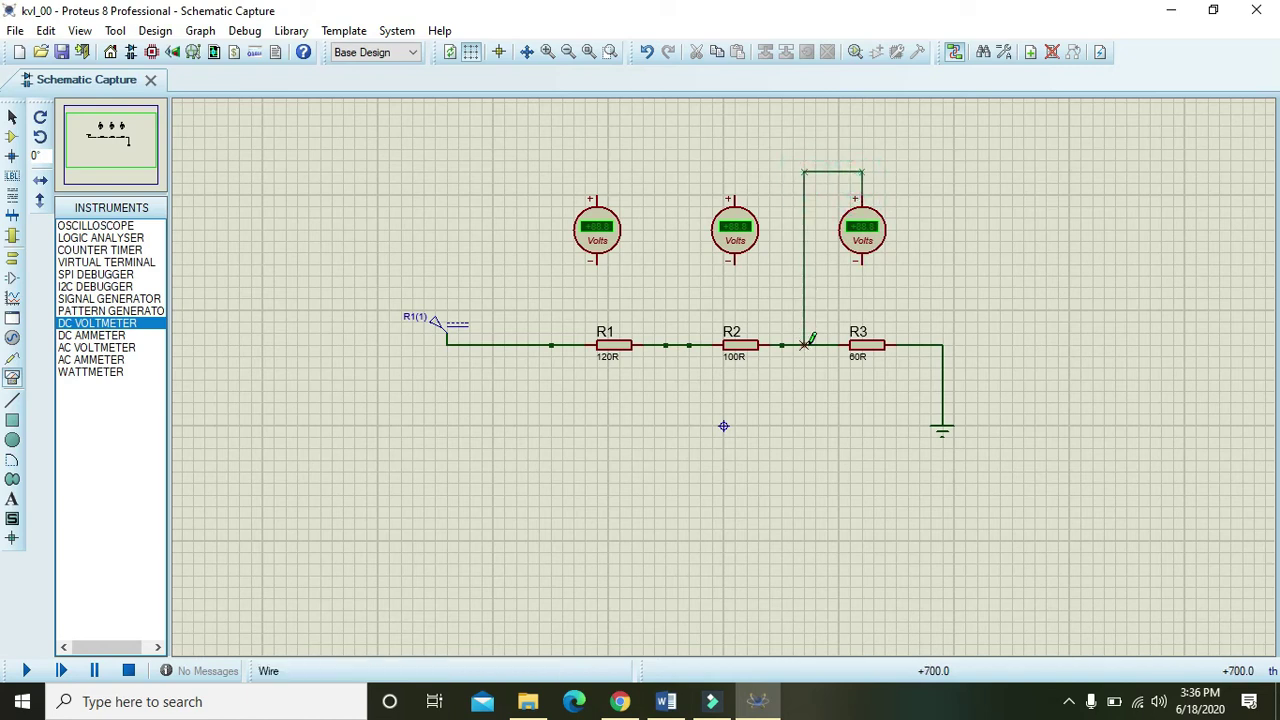
pyautogui.click(804, 345)
pyautogui.click(862, 262)
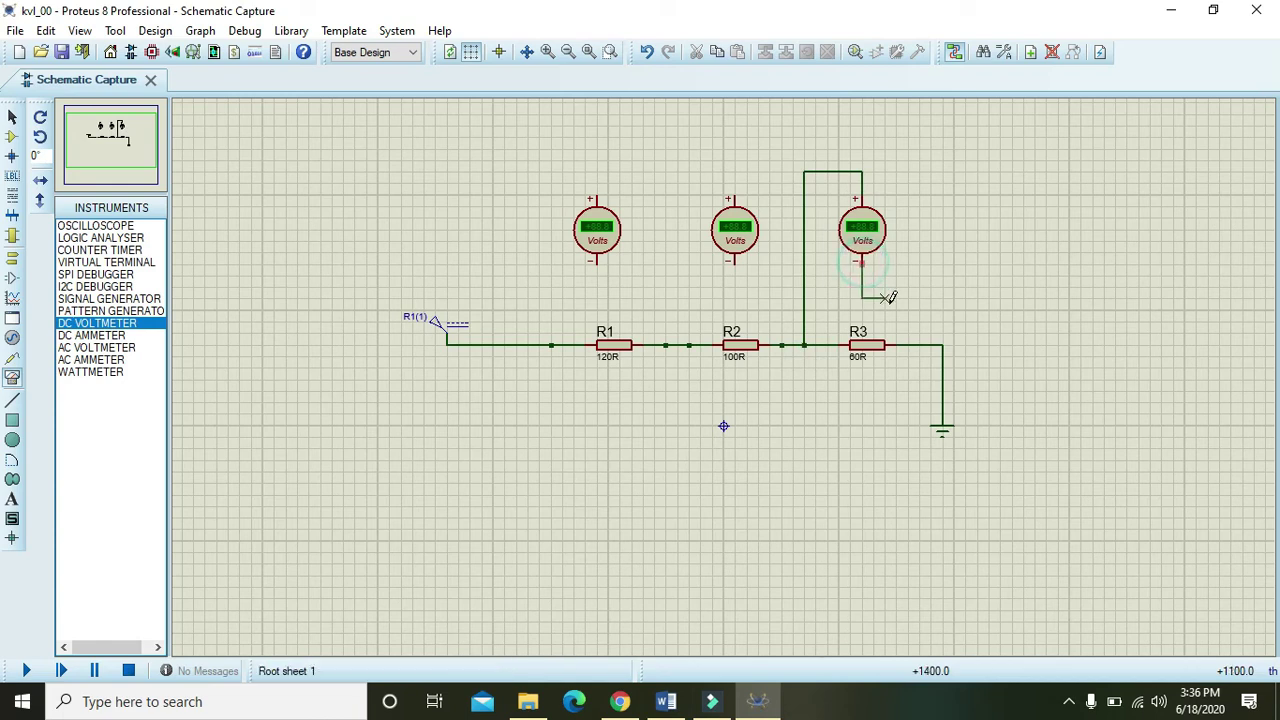
pyautogui.click(908, 298)
pyautogui.click(908, 344)
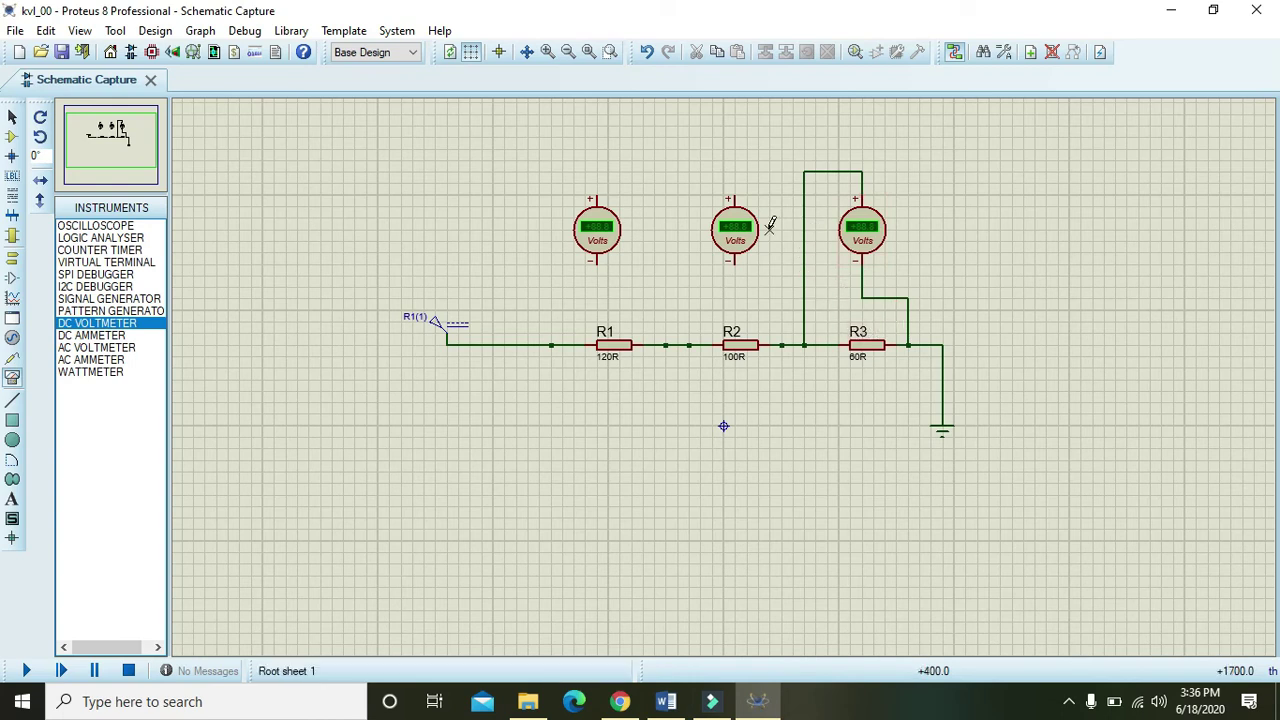
# Wire the second voltmeter across R2 and the first voltmeter across R1.
pyautogui.click(735, 196)
pyautogui.click(678, 172)
pyautogui.click(678, 345)
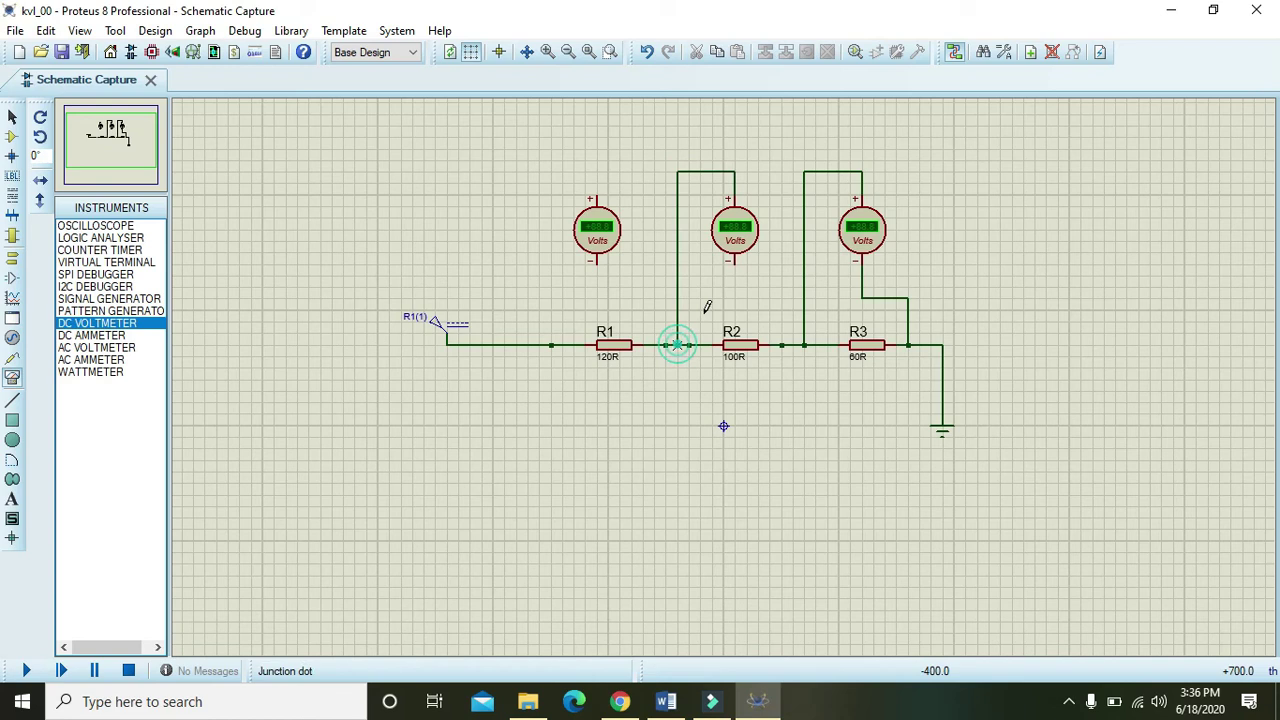
pyautogui.click(735, 262)
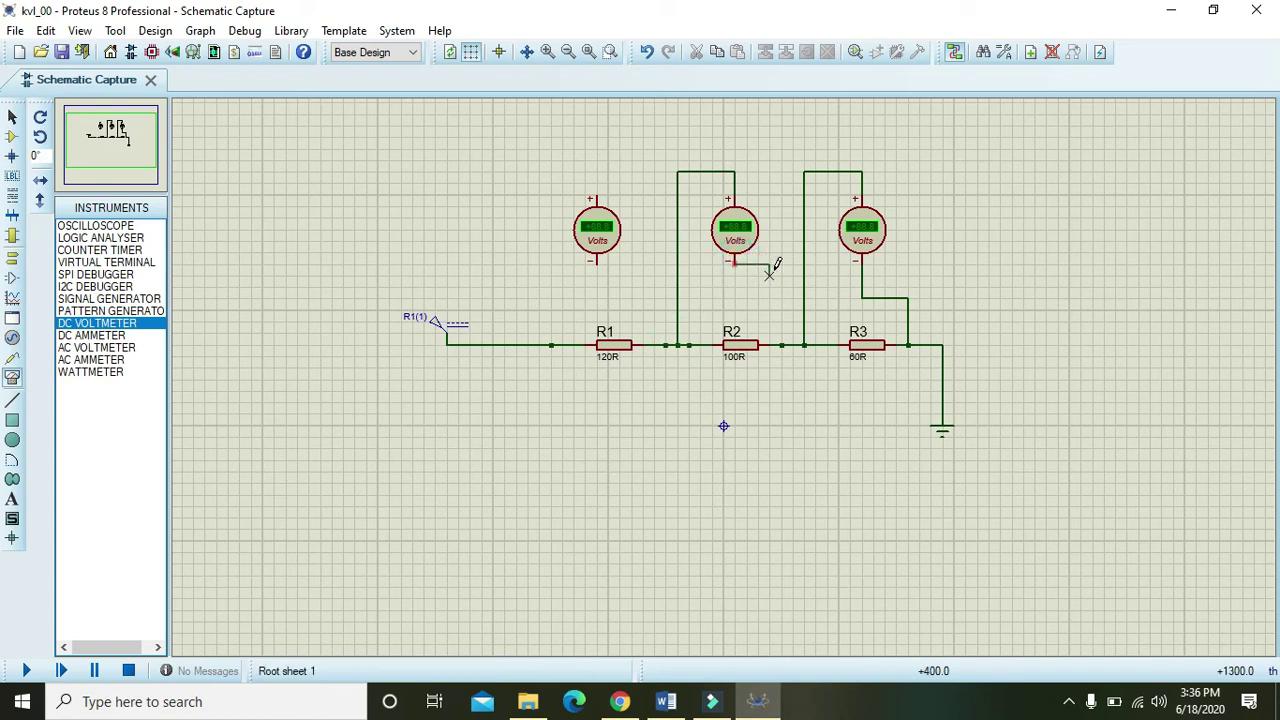
pyautogui.click(781, 345)
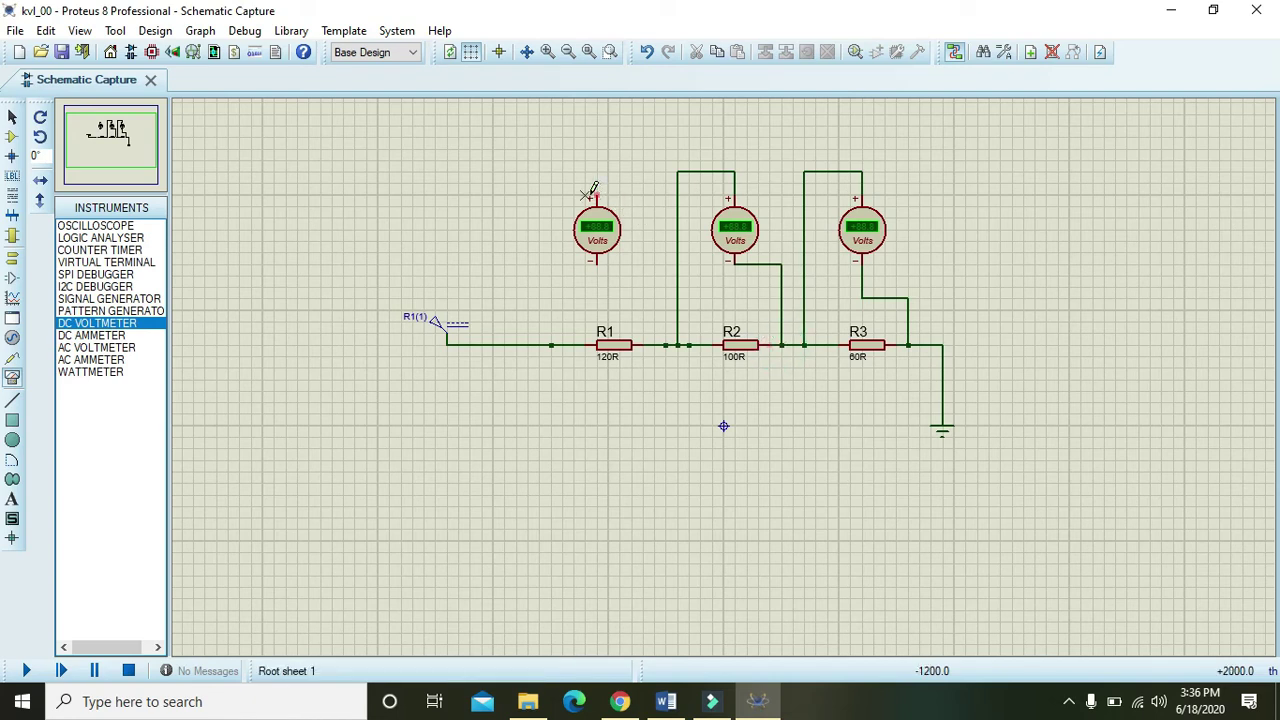
pyautogui.click(588, 163)
pyautogui.click(538, 345)
pyautogui.click(591, 263)
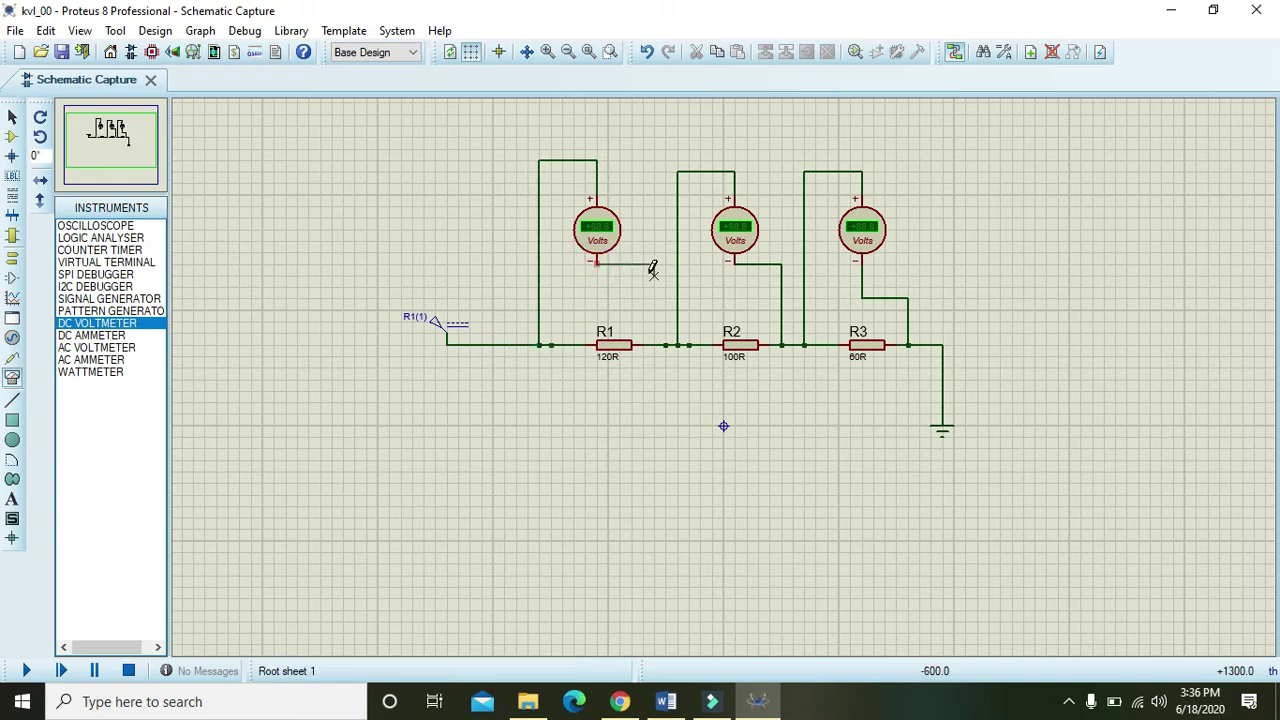
pyautogui.click(643, 265)
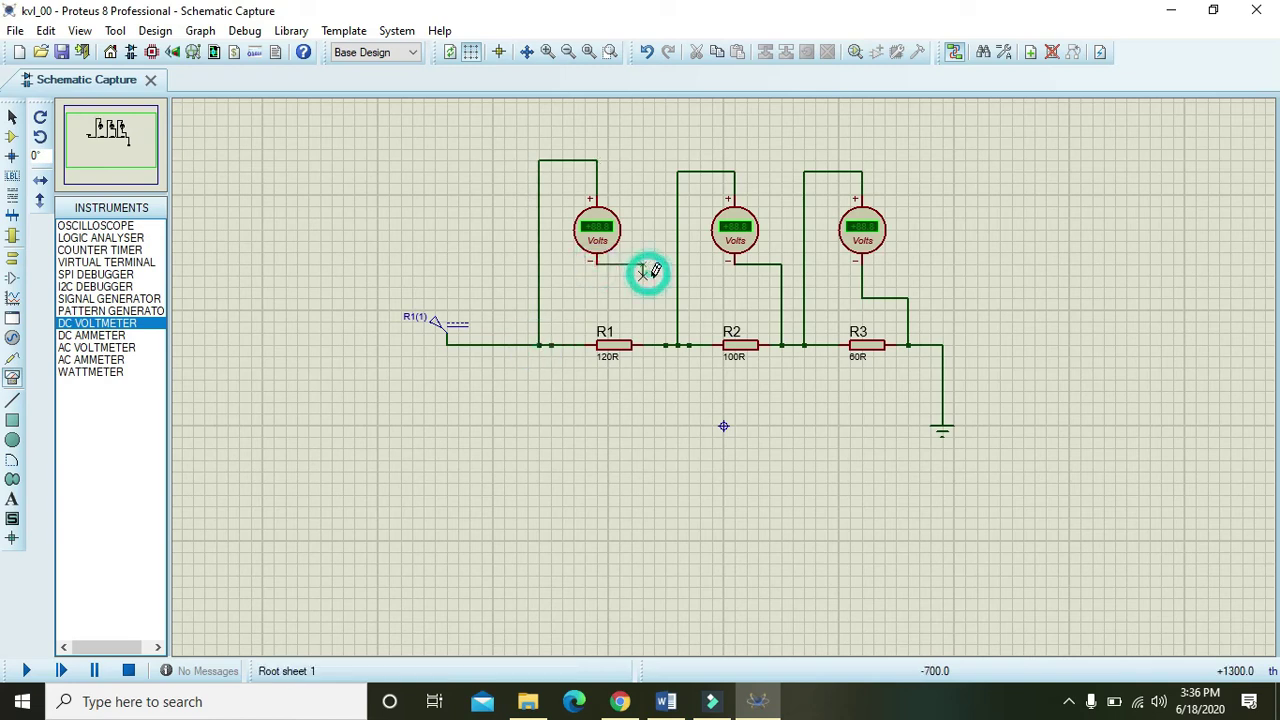
pyautogui.click(643, 345)
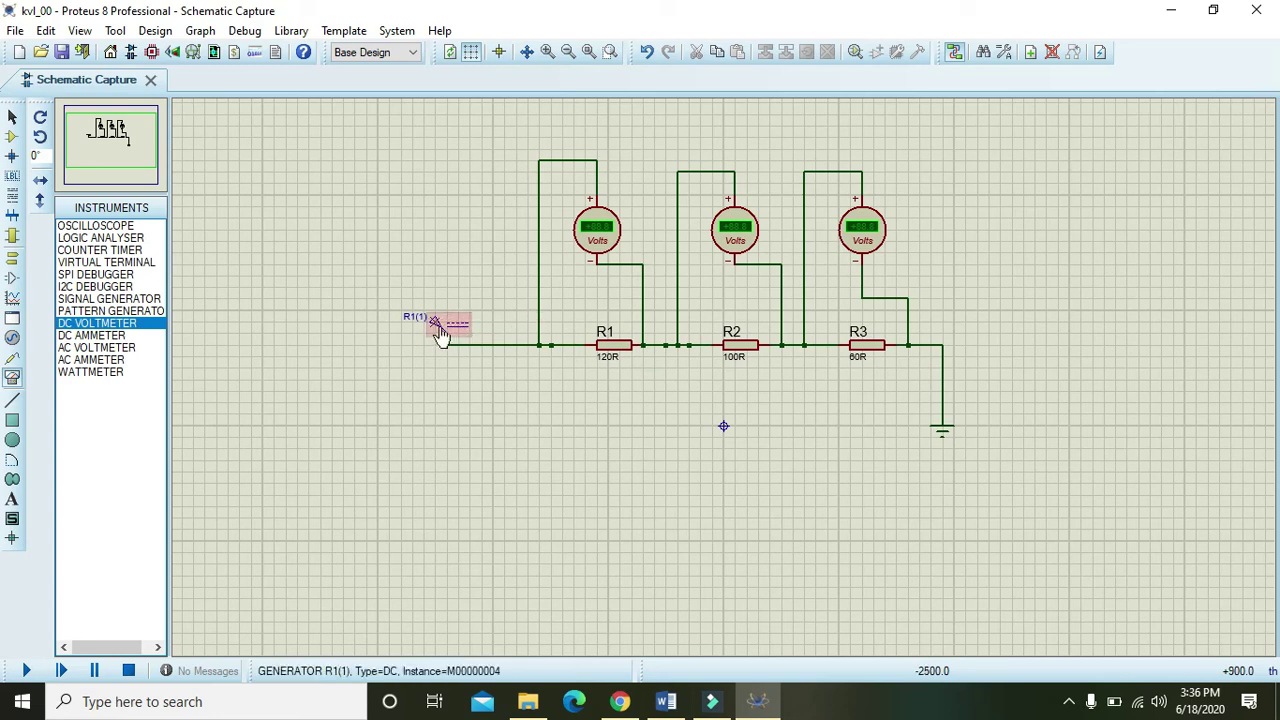
# Run the simulation to get readings of +5.14 V, +4.29 V and +2.57 V.
pyautogui.click(29, 670)
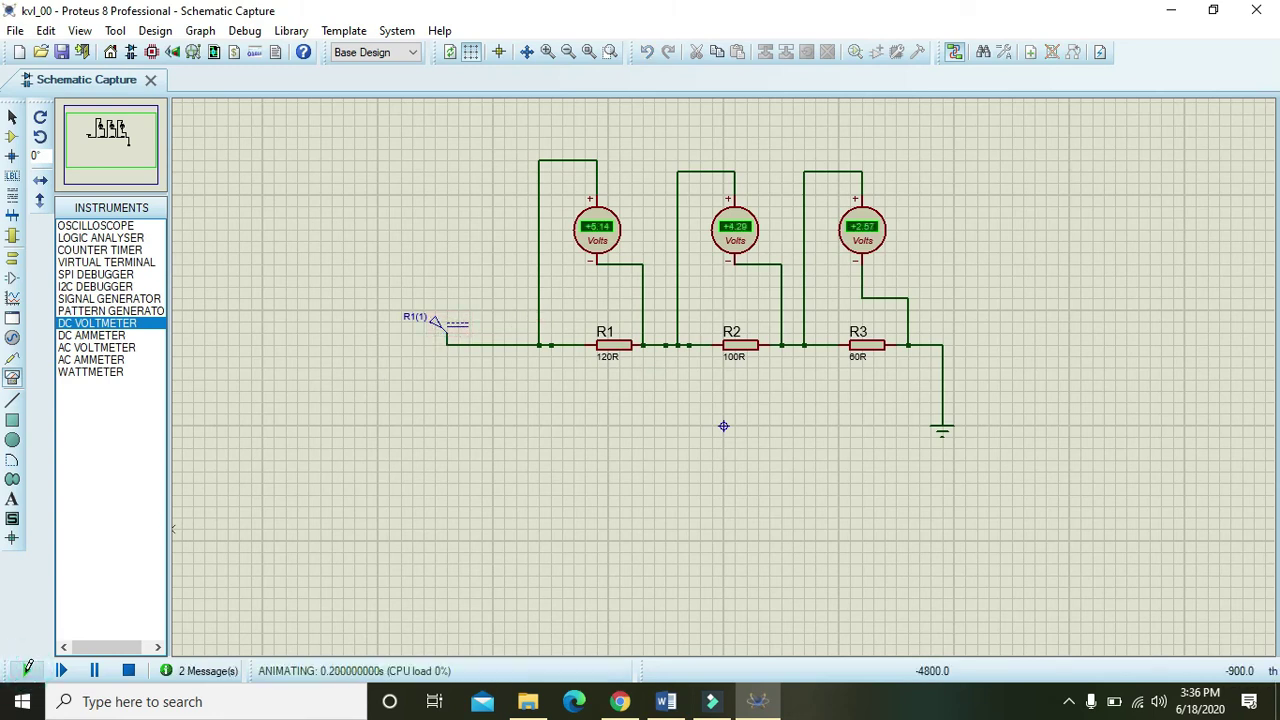